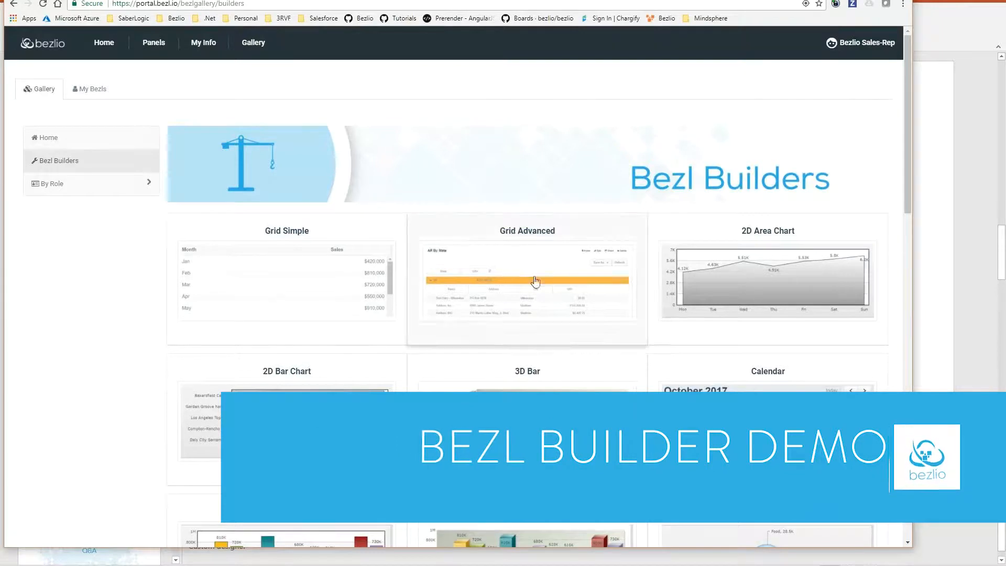
- Run the Grid Advanced builder from the gallery and name the bezl "Bezlio Webinar 2-21"
left_click(538, 268)
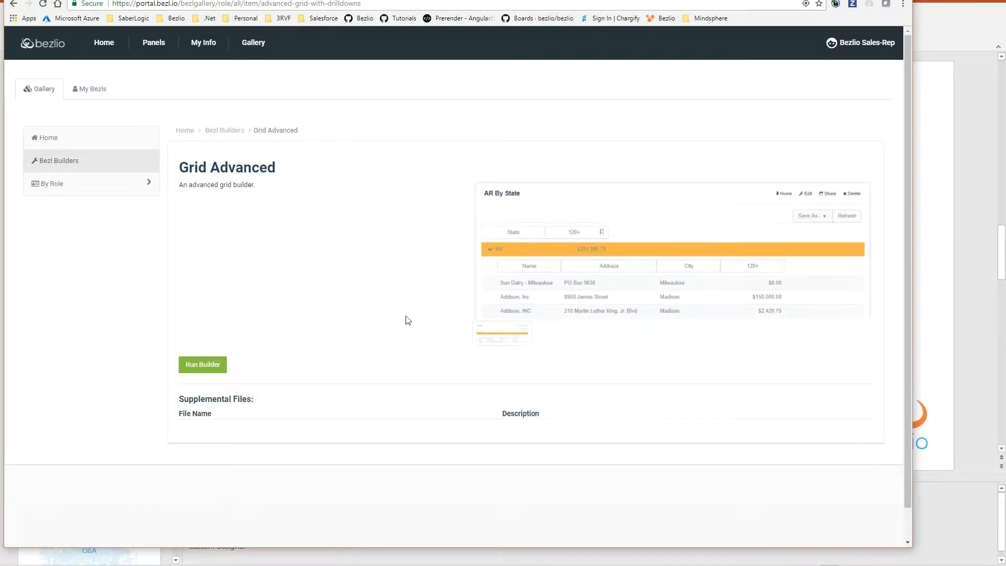
left_click(203, 365)
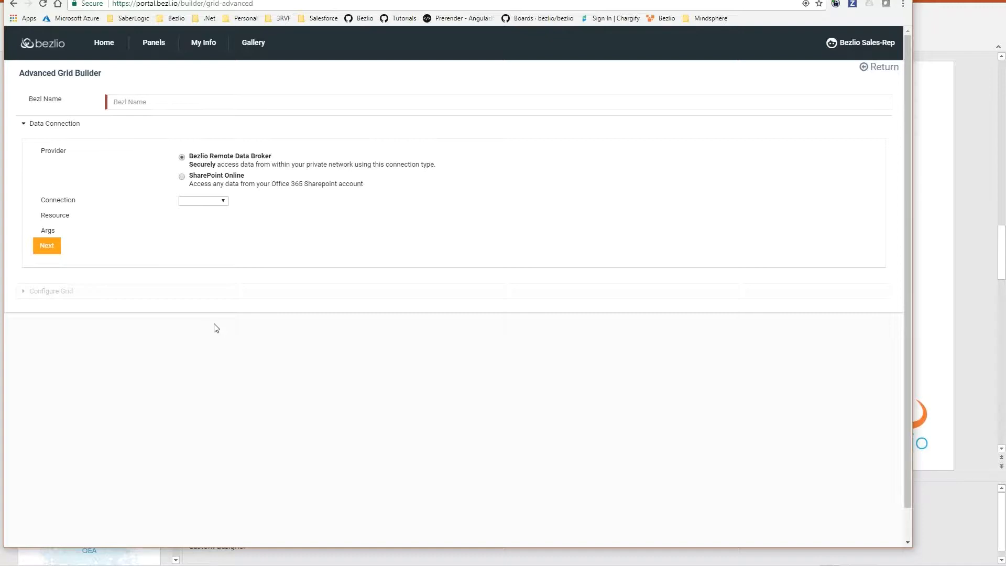
left_click(130, 102)
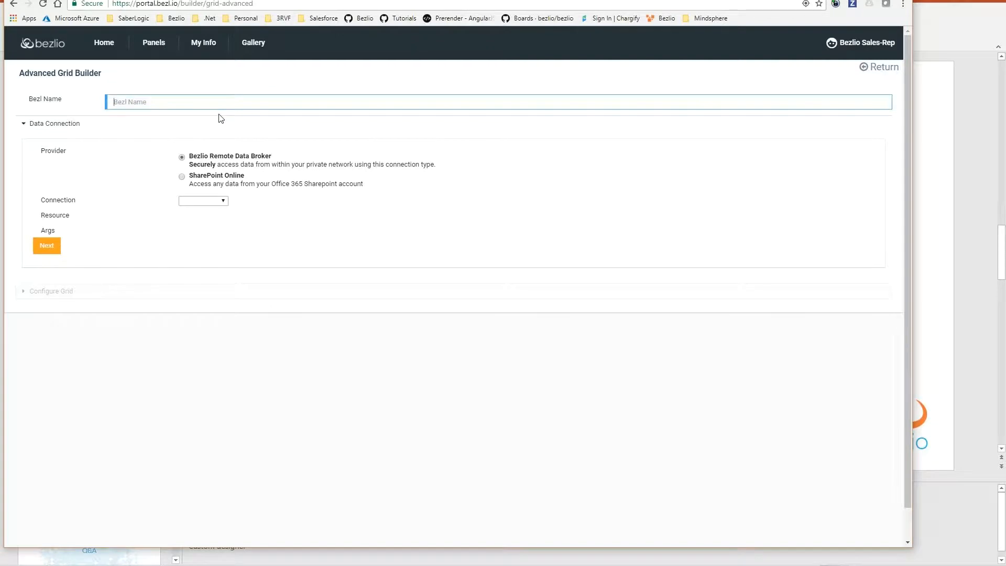
type("Bezlio Webinar 2-21")
- Configure the data source with the demo-bezlio connection, the SQLServer resource and the ExecuteQuery method
left_click(207, 202)
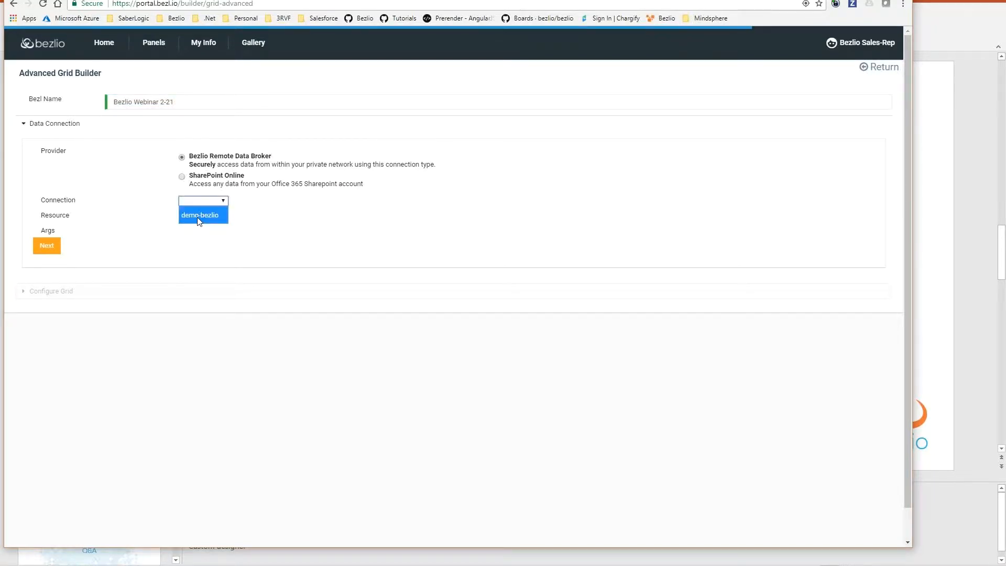
left_click(209, 218)
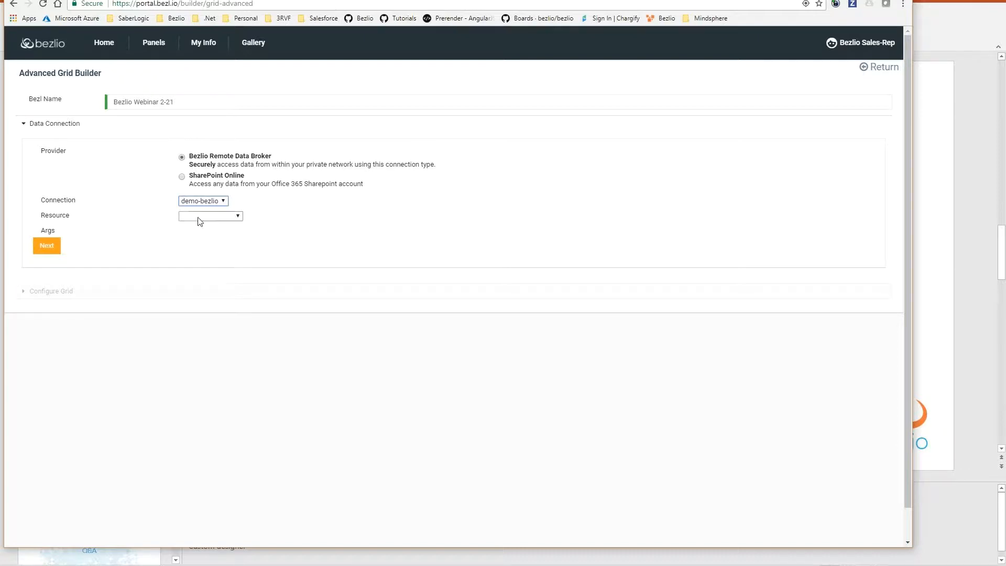
left_click(234, 218)
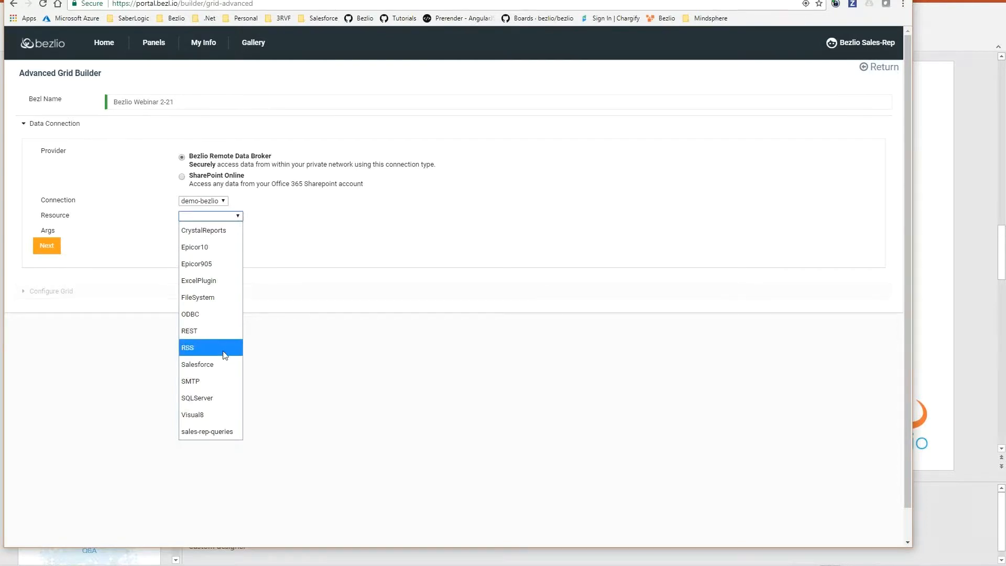
left_click(213, 282)
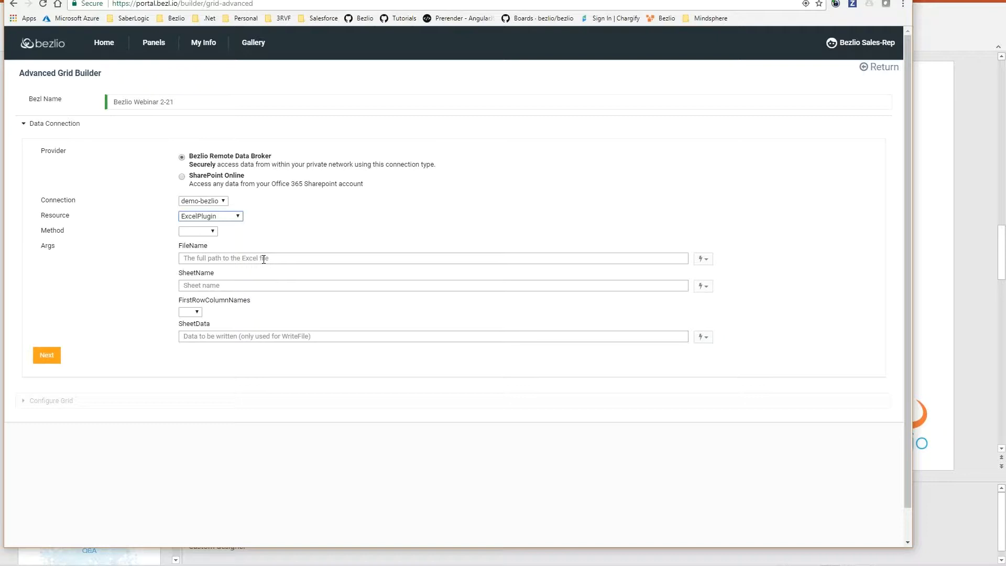
left_click(237, 216)
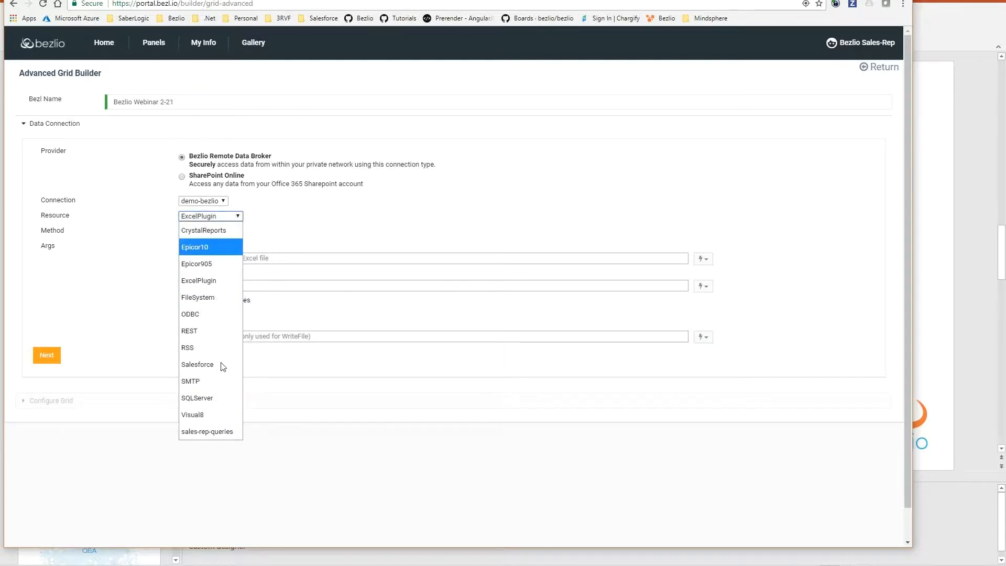
left_click(213, 398)
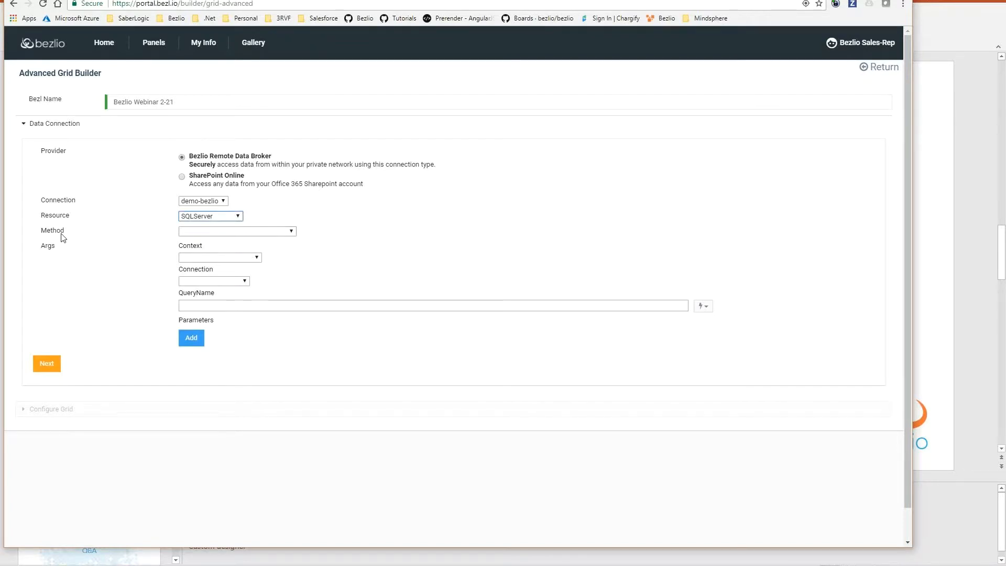
left_click(253, 230)
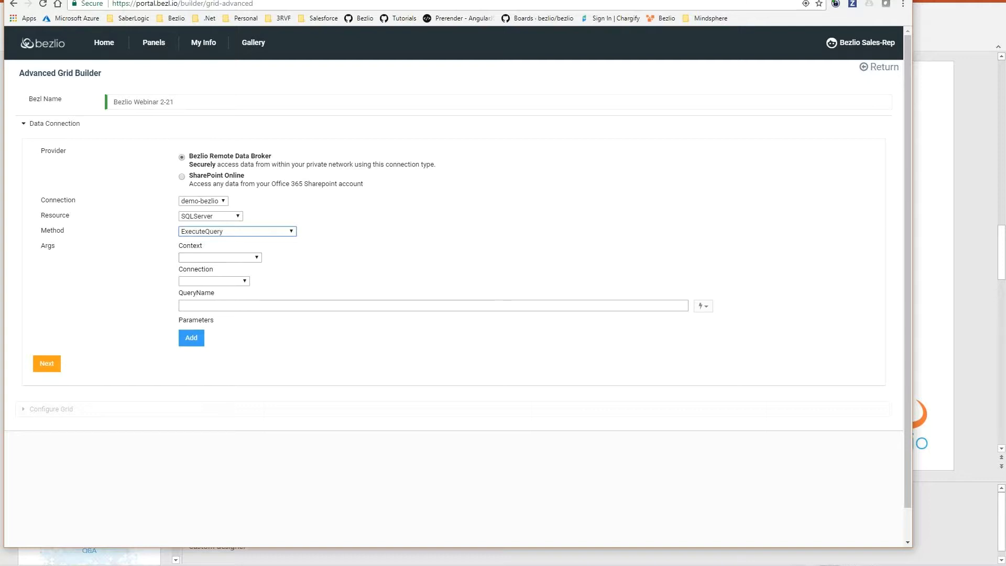
- In File Explorer, examine the SQL query files in the Queries\CRM_E10 folder of the dev-epicor10 data drive (Z:)
left_click_drag(1004, 105, 443, 107)
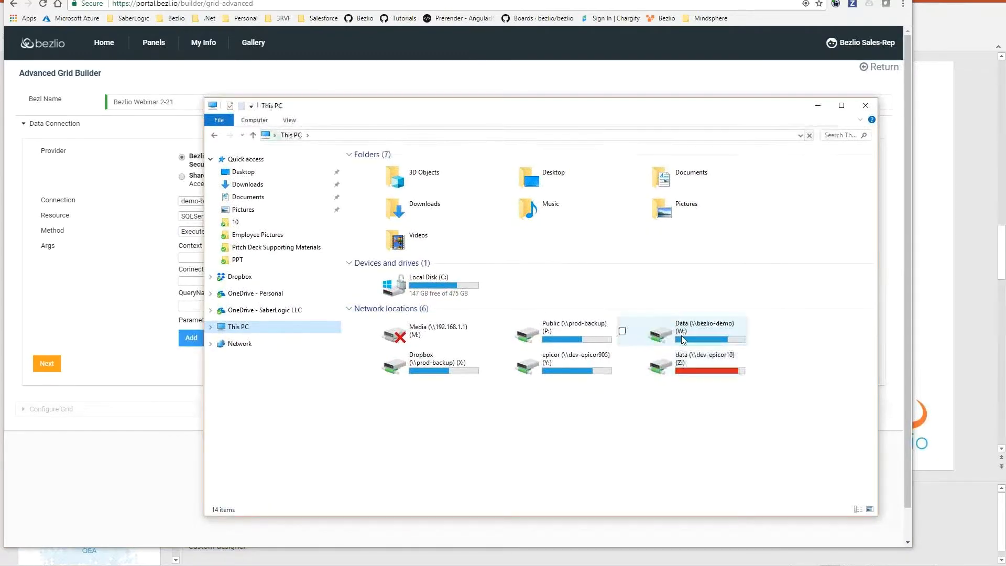
double_click(684, 331)
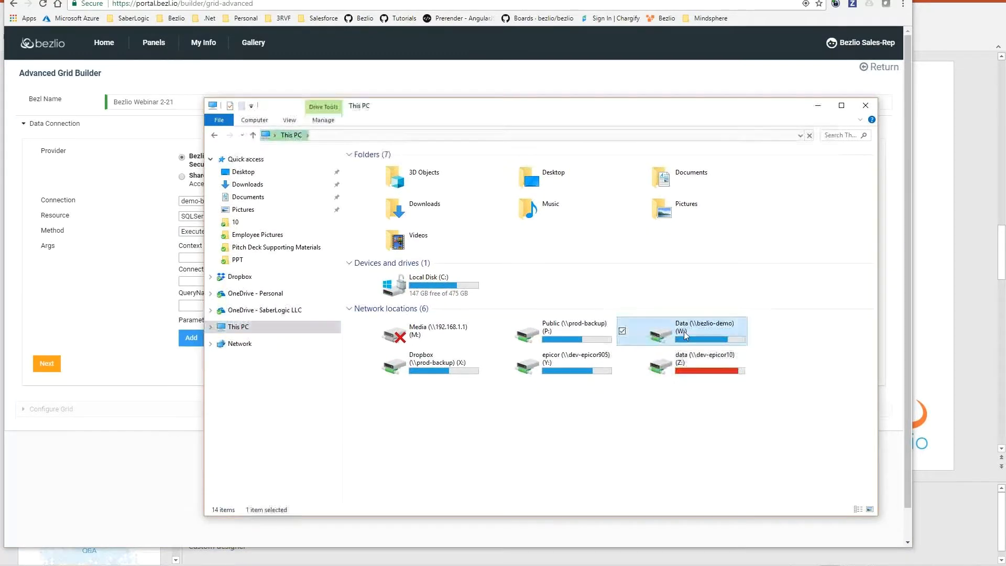
left_click(215, 135)
double_click(659, 370)
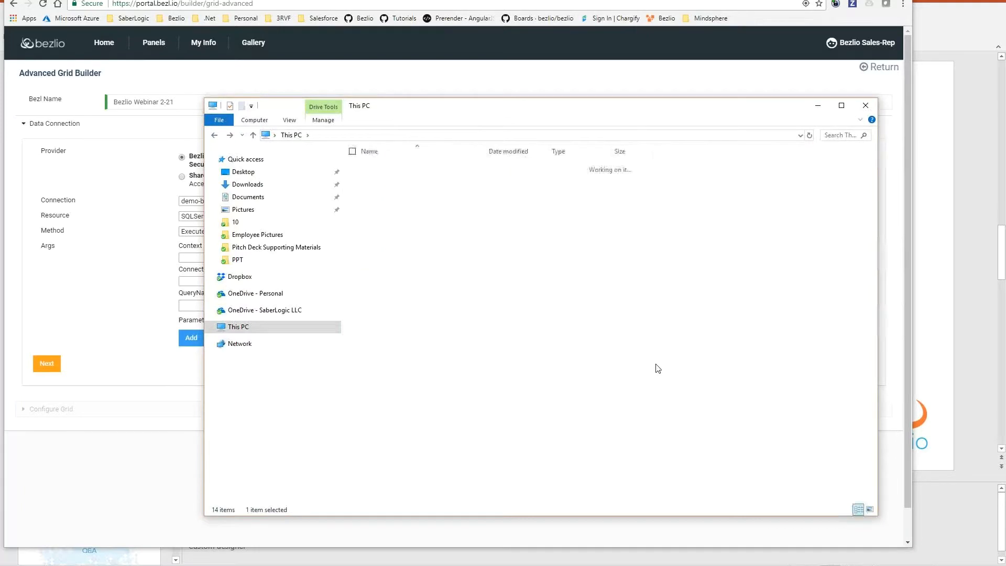
left_click(386, 245)
double_click(386, 244)
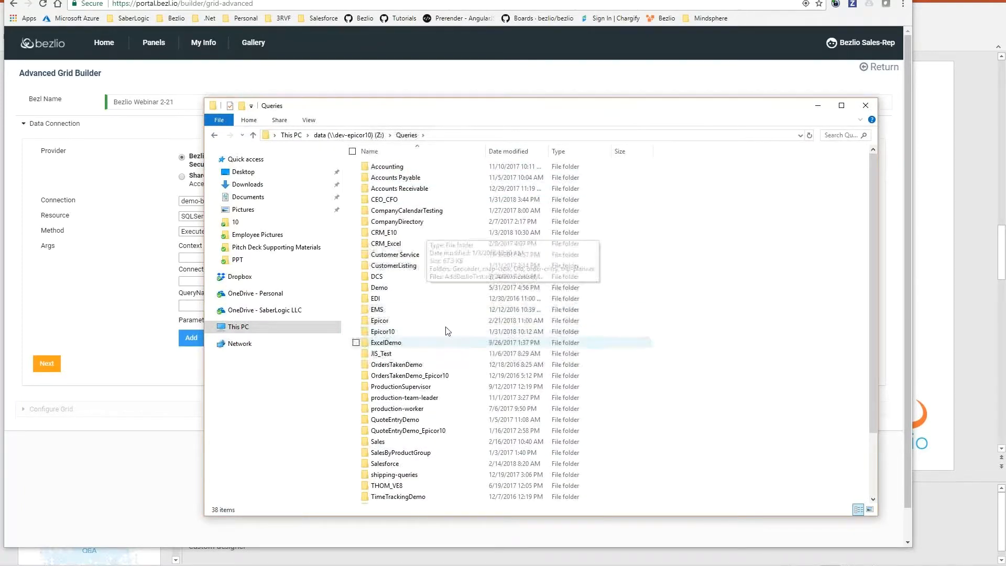
left_click(398, 235)
double_click(398, 235)
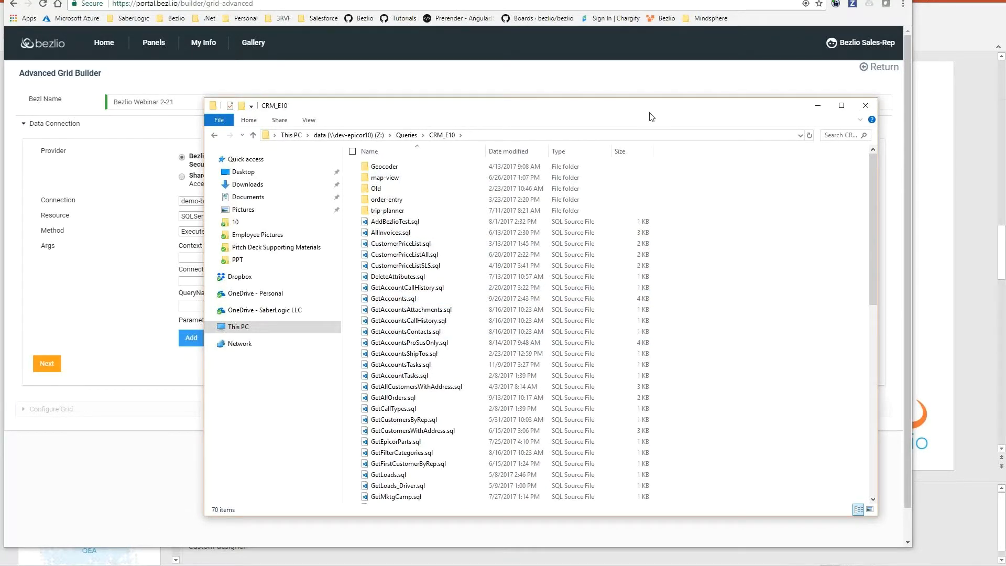
left_click_drag(651, 116, 1005, 117)
- Set the query arguments to context sales-rep-queries, connection Production and query GetAccounts, and continue to the grid configuration
left_click(227, 258)
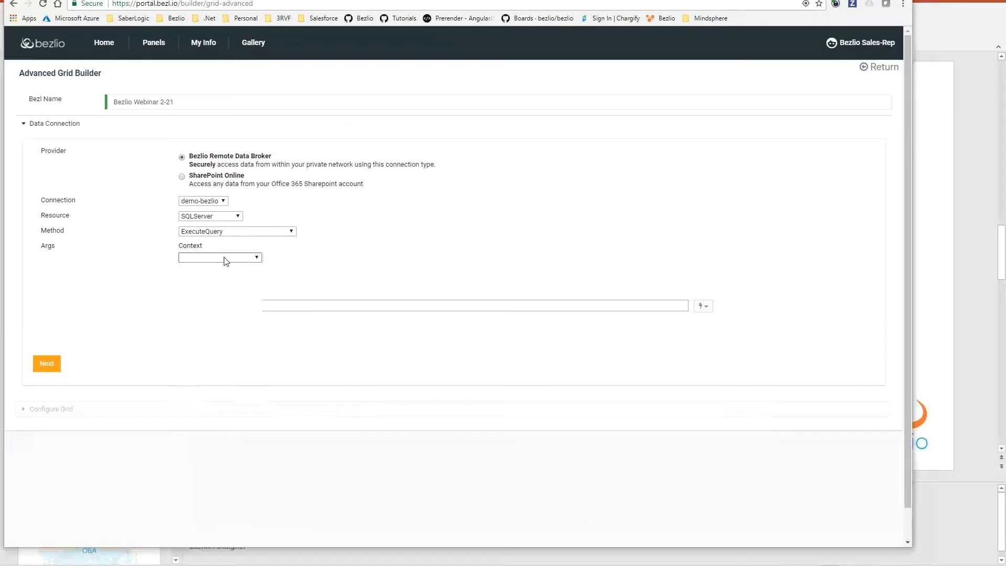
left_click(234, 335)
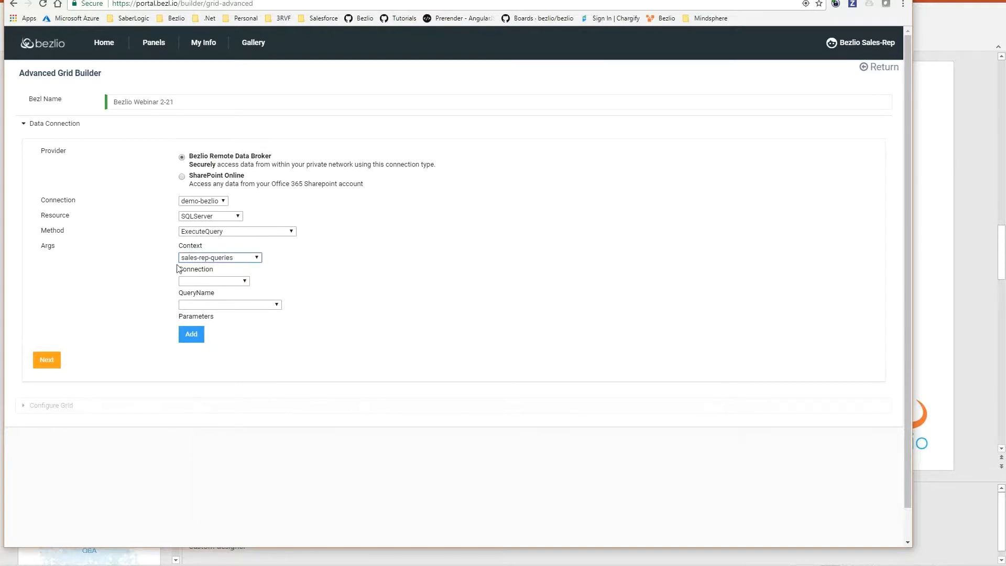
left_click(225, 282)
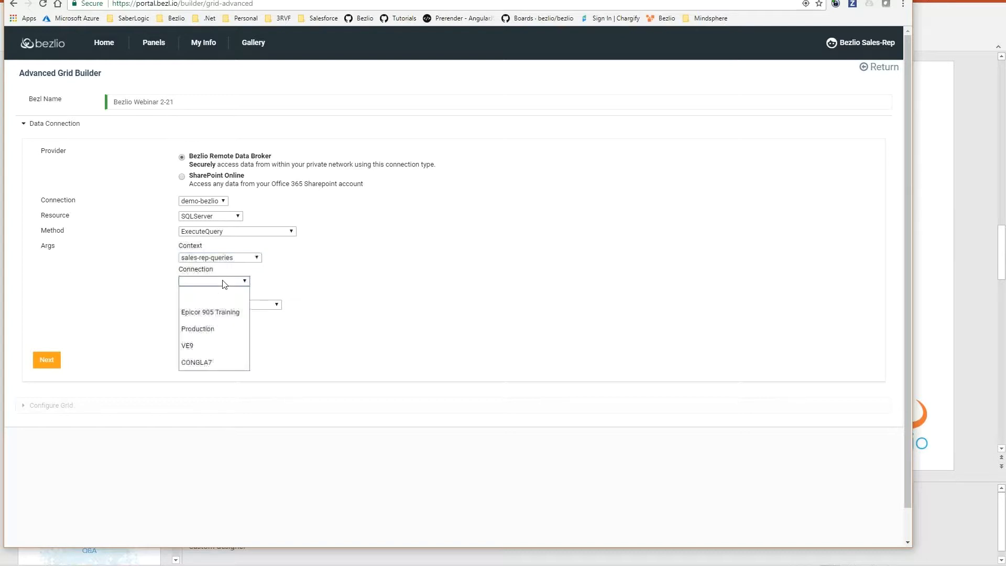
left_click(216, 329)
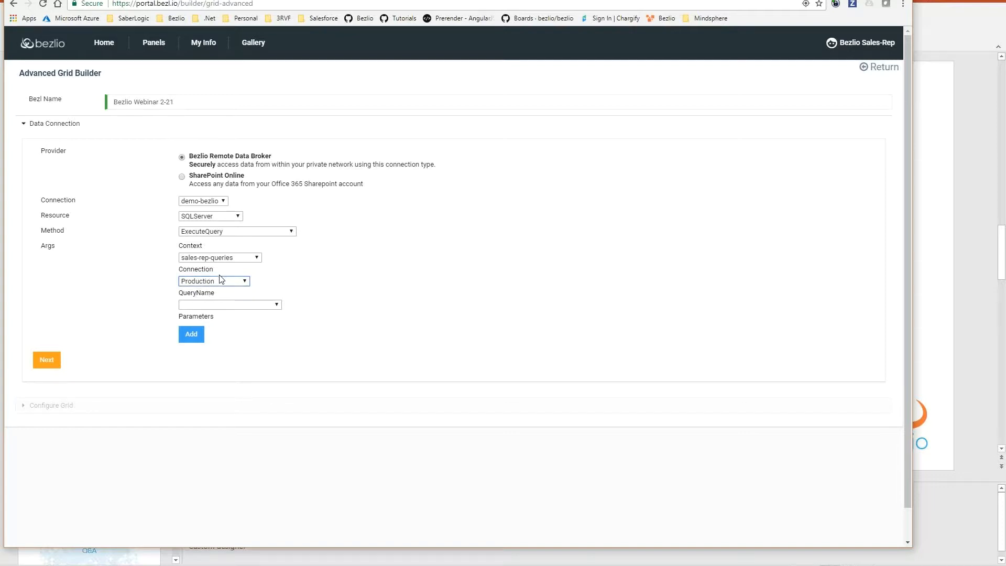
left_click(228, 306)
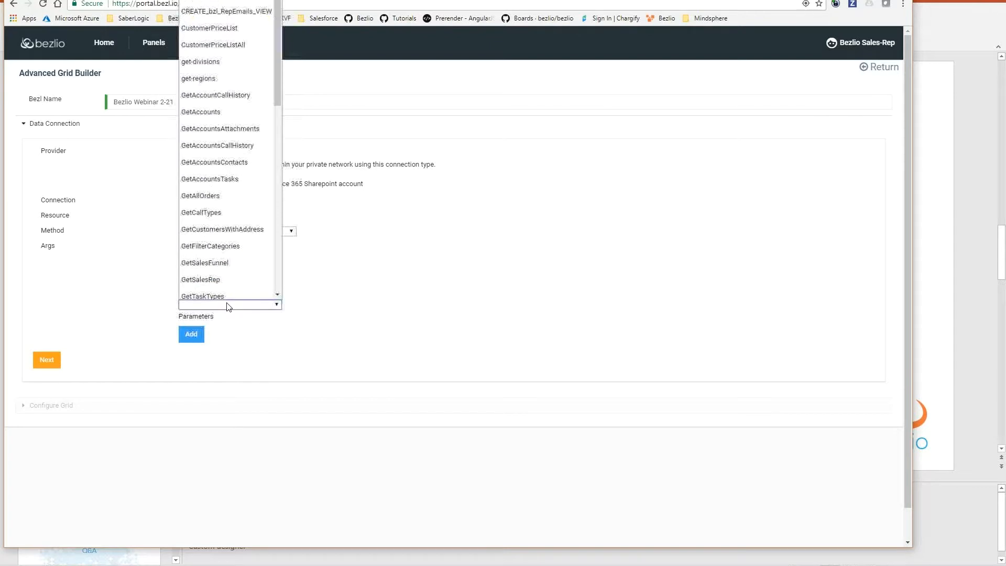
left_click(231, 112)
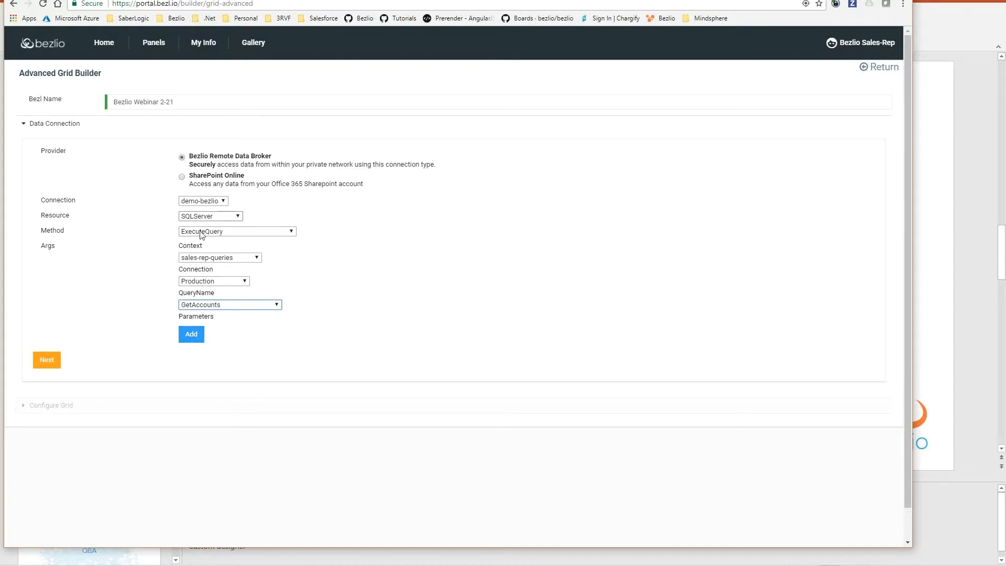
left_click(47, 360)
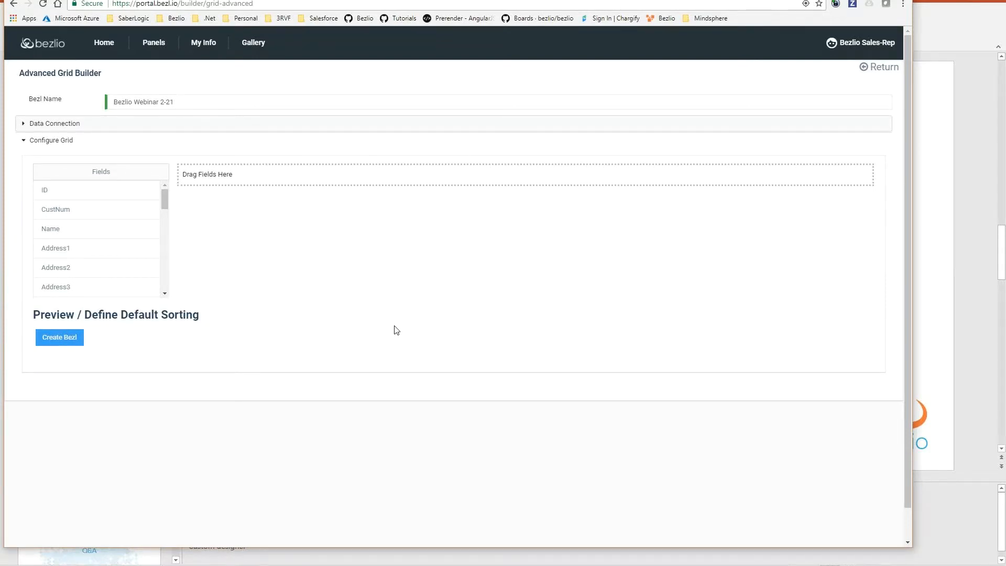
- Add the Name, City and OneHundredTwentyPlus fields as detail columns of the grid
left_click_drag(54, 228, 205, 175)
left_click_drag(164, 202, 166, 218)
left_click_drag(68, 241, 391, 198)
left_click_drag(168, 212, 525, 206)
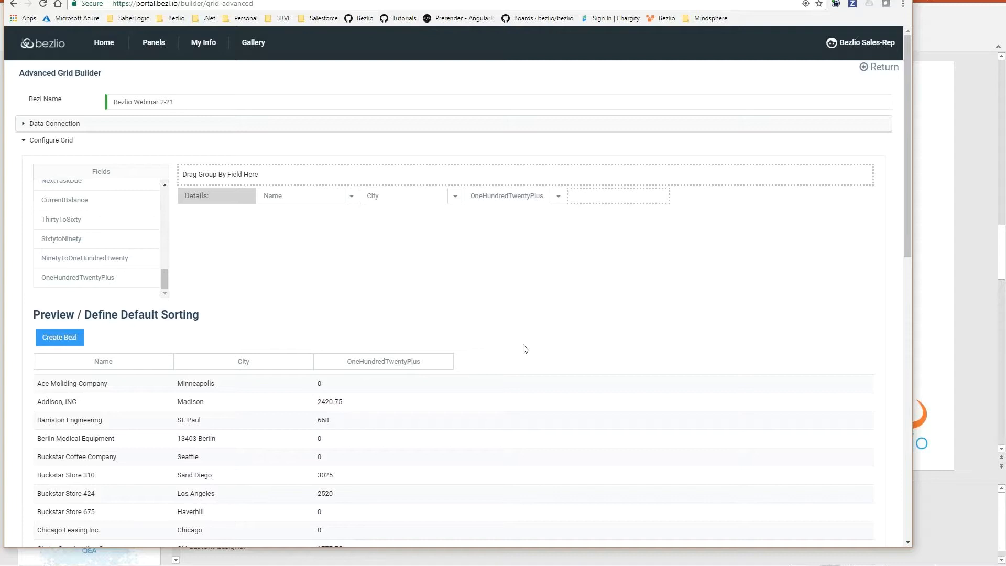
- Caption the OneHundredTwentyPlus detail column "120+" and format it as Currency
left_click(560, 198)
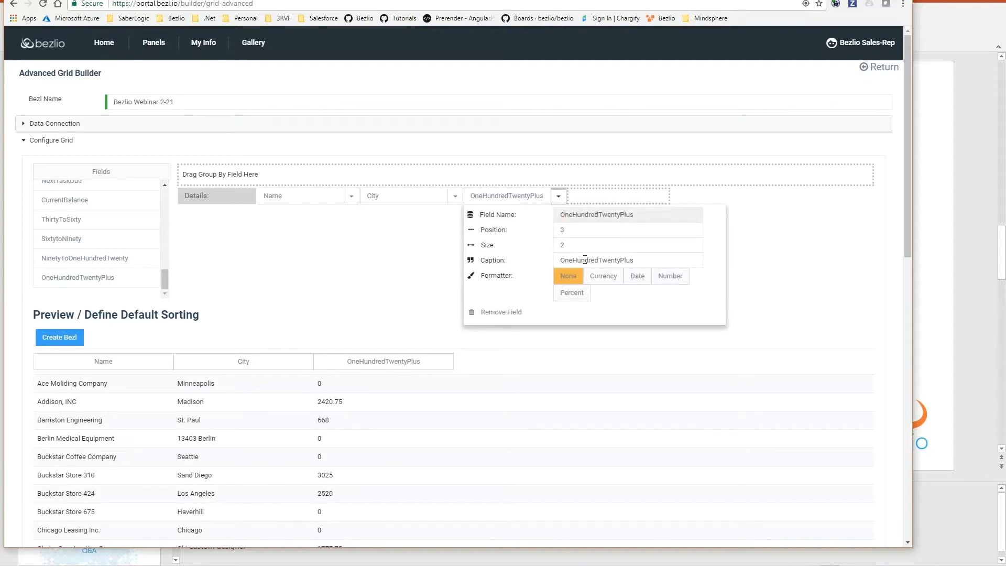
double_click(585, 260)
type("120+")
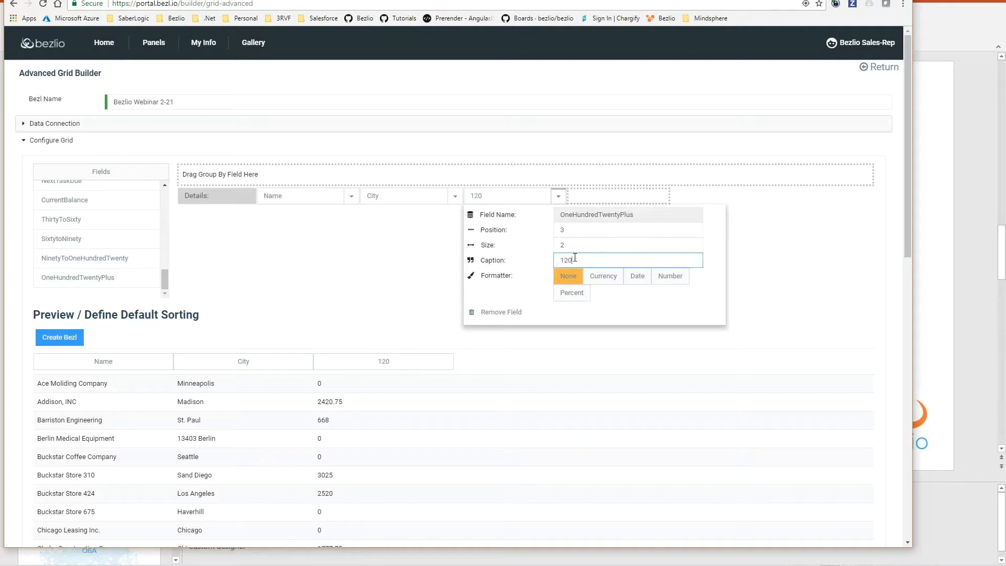
left_click(602, 277)
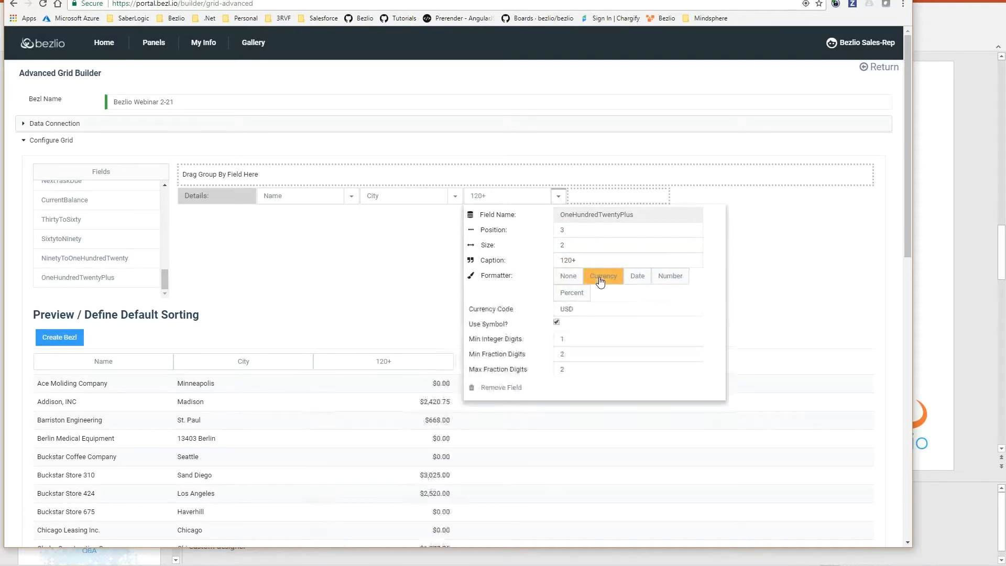
left_click(418, 278)
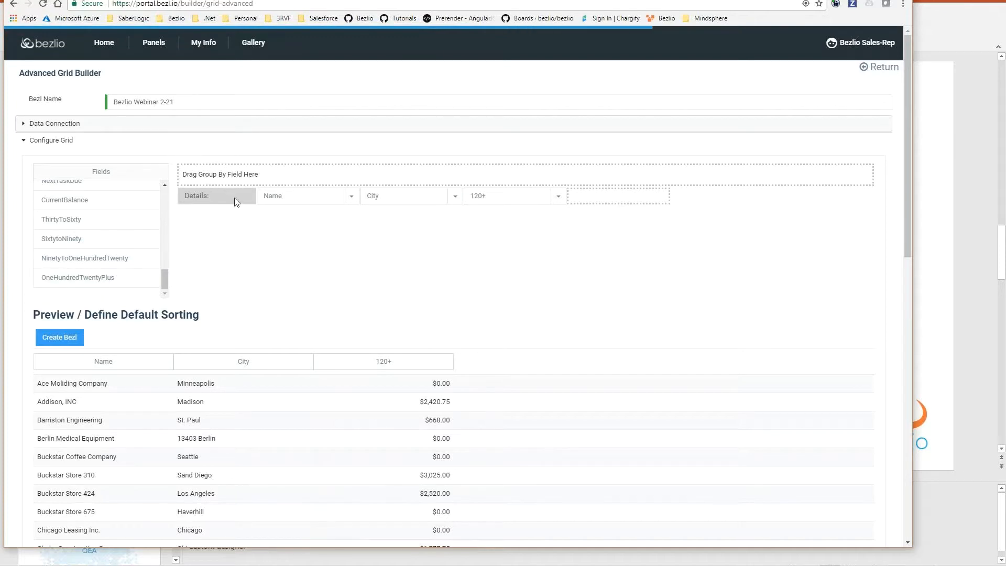
- Group the grid by Territory and add the OneHundredTwentyPlus field to the Territory grouping row
left_click_drag(163, 274, 172, 199)
scroll(82, 251, "down", 5)
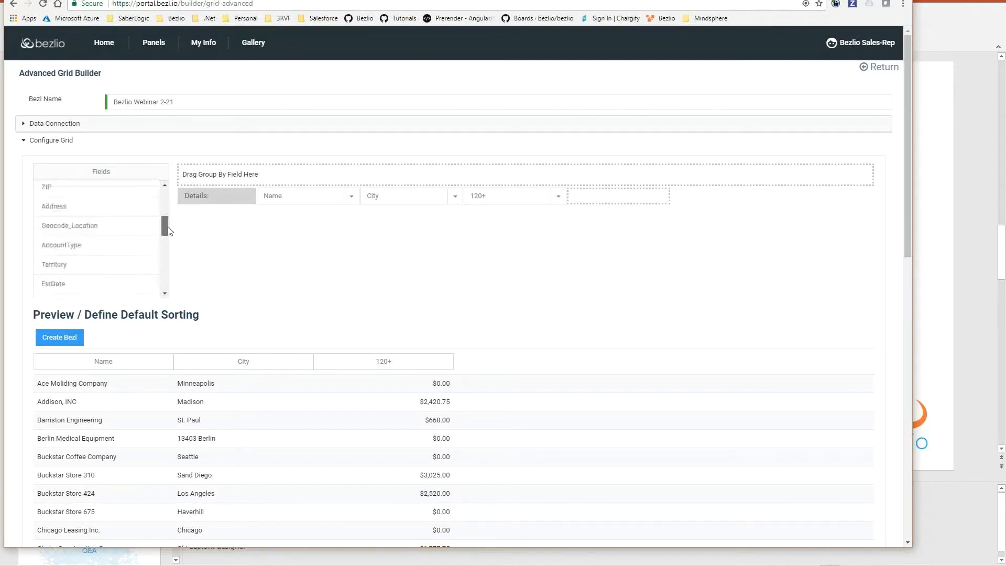
left_click_drag(72, 254, 223, 172)
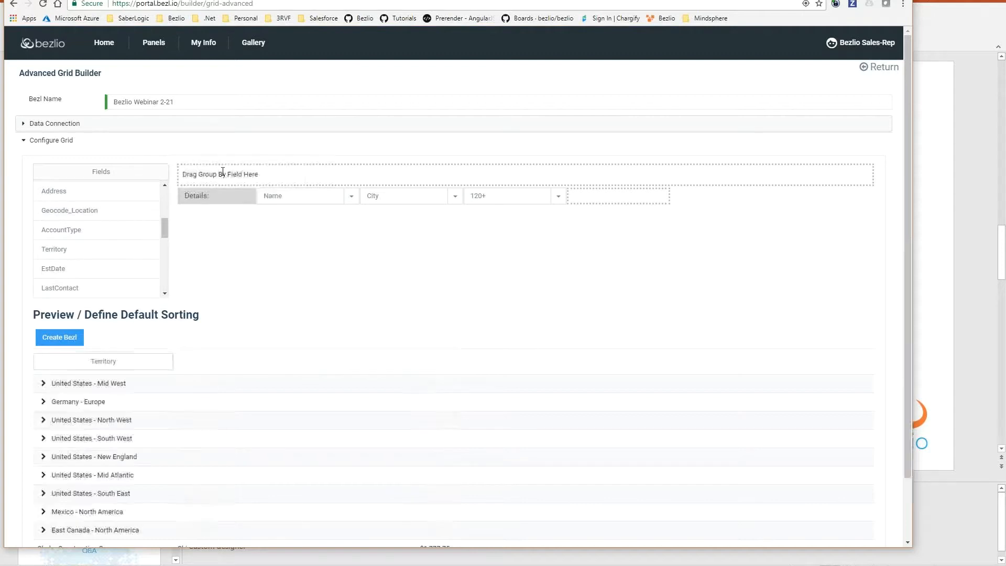
left_click_drag(162, 228, 164, 279)
left_click_drag(78, 277, 418, 202)
- Caption the OneHundredTwentyPlus column in the grouping row "120+", format it as Currency and summarize it by Sum
left_click(467, 198)
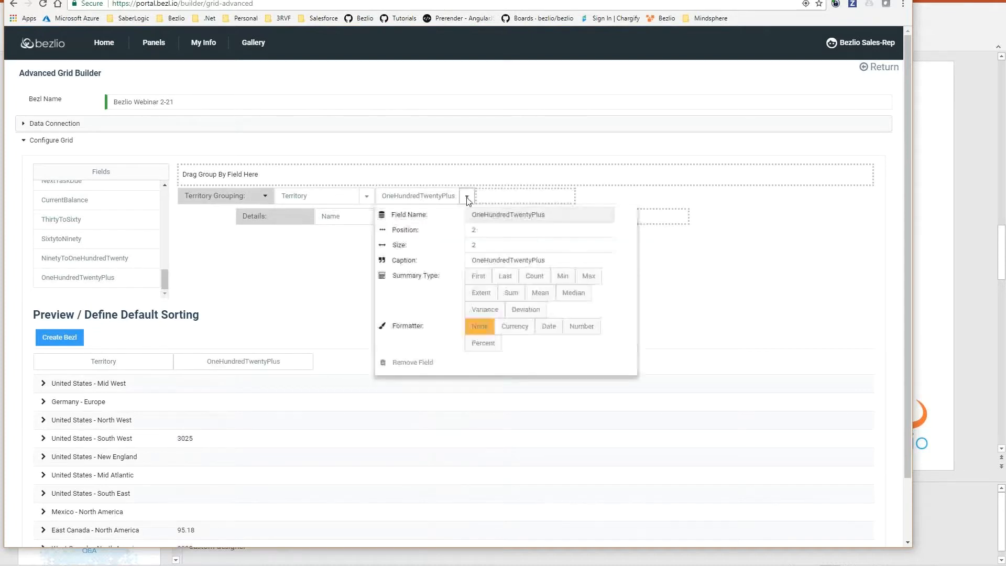
left_click(489, 256)
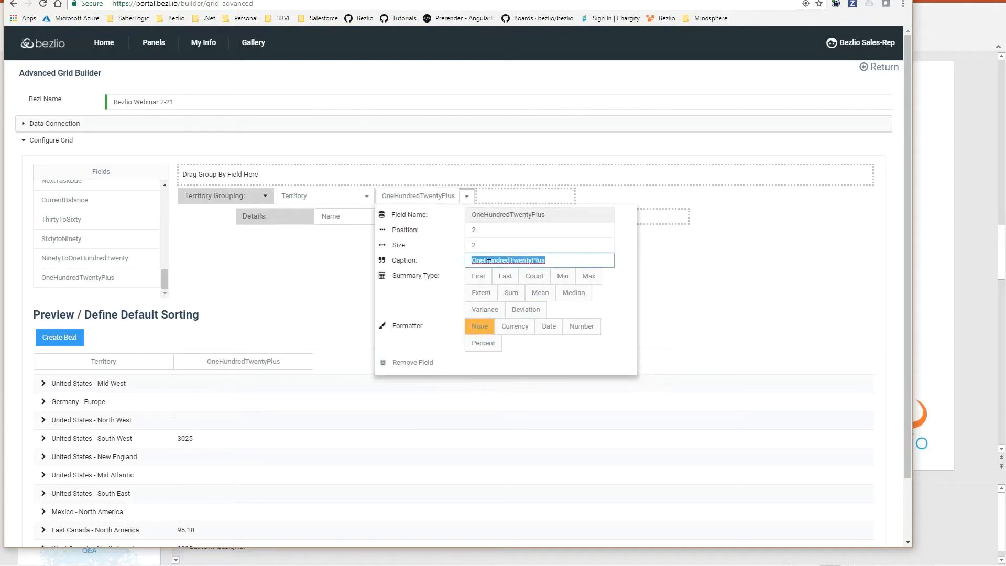
type("120+")
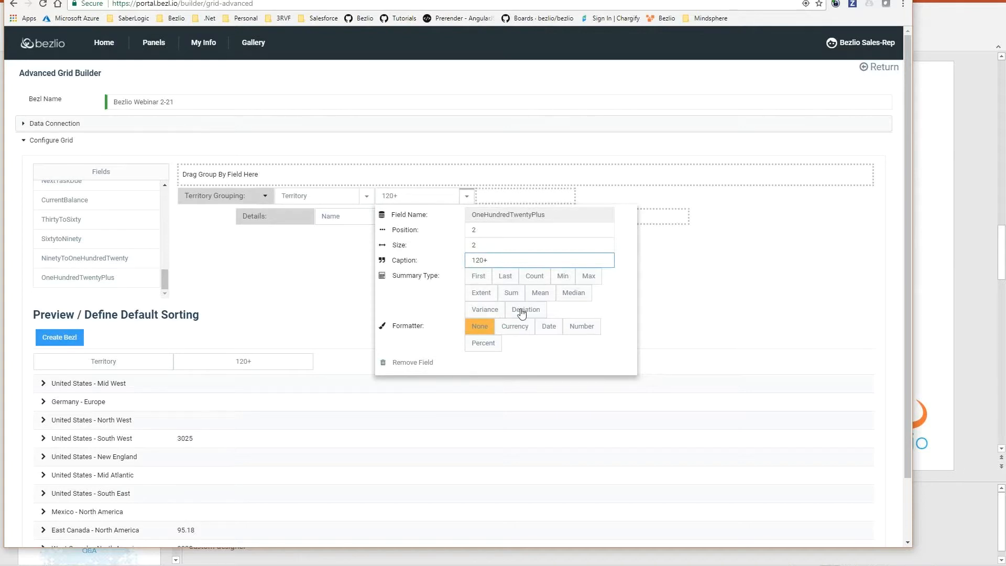
left_click(517, 328)
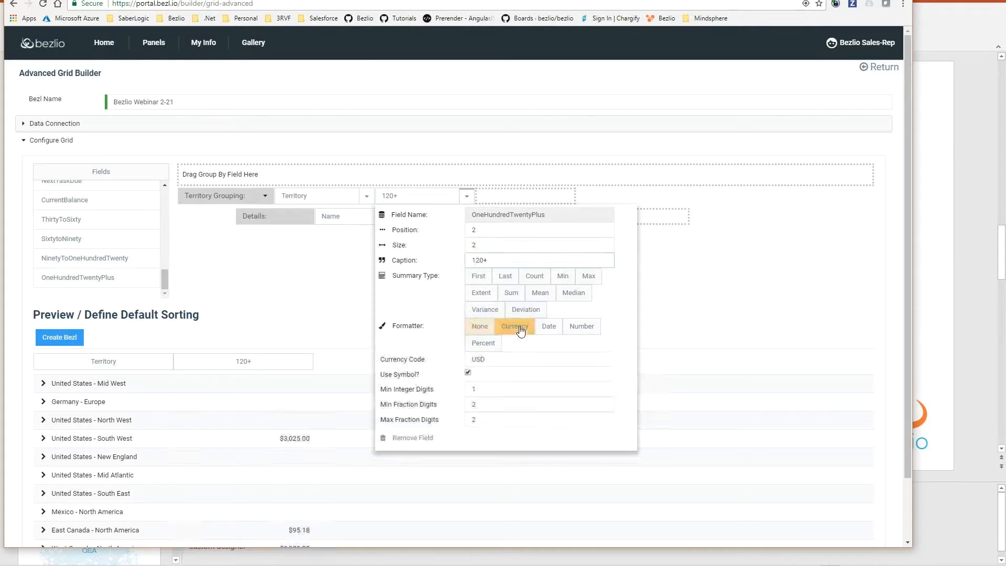
left_click(515, 297)
left_click(307, 279)
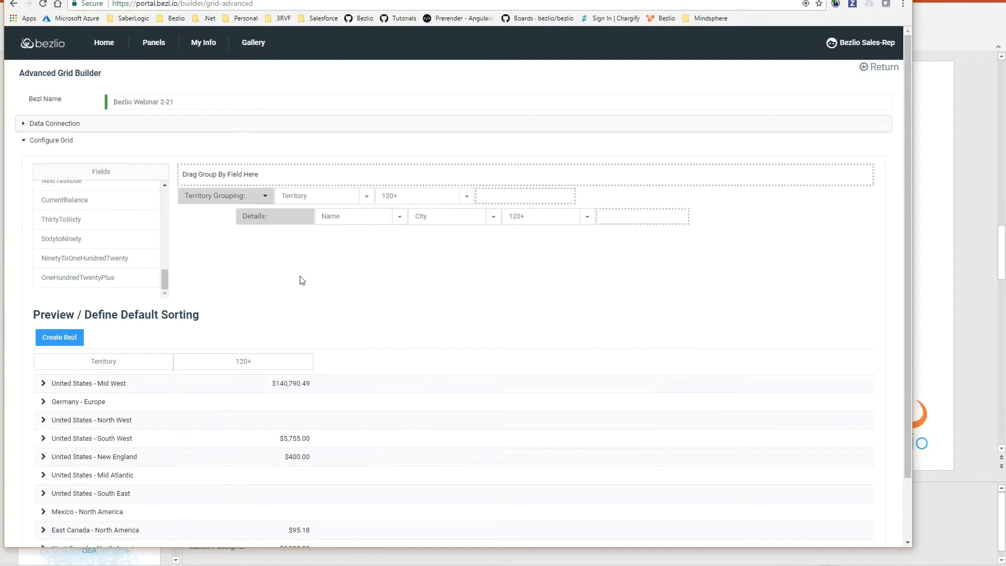
- Set the size of the Territory column in the Territory grouping row to 3
left_click(366, 197)
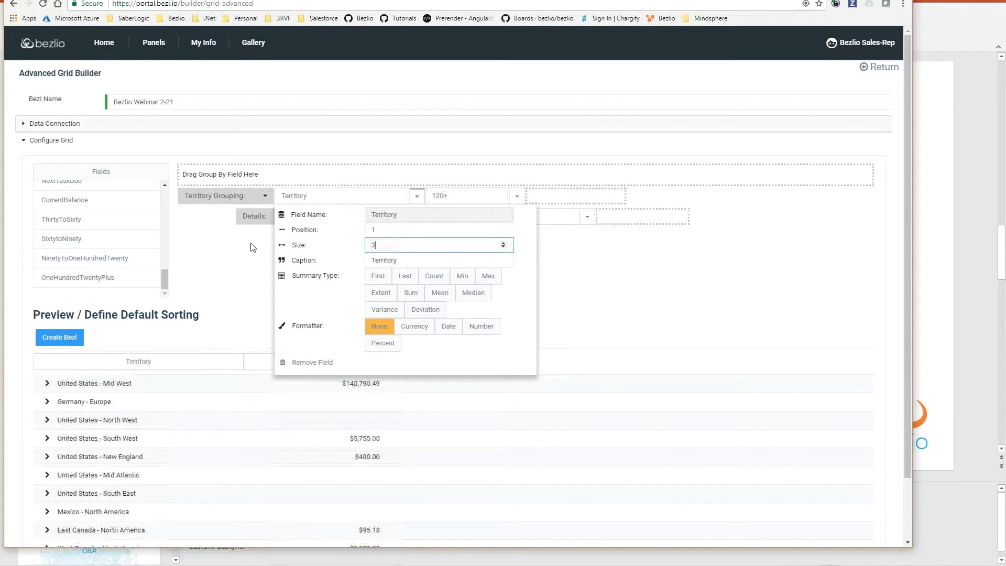
left_click(241, 252)
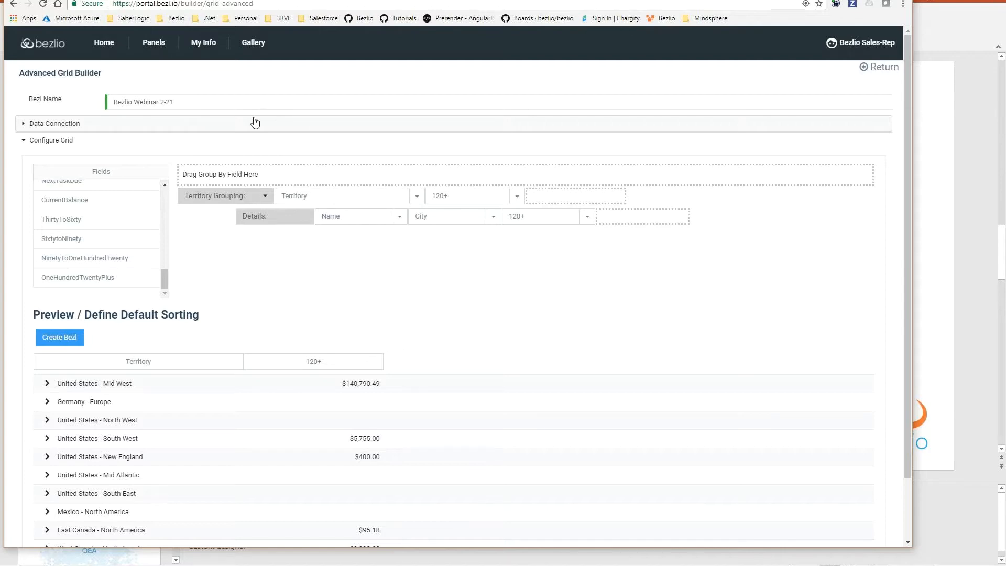
- Sort the detail rows in the preview by 120+ in descending order, using the United States - Mid West group
scroll(412, 286, "down", 2)
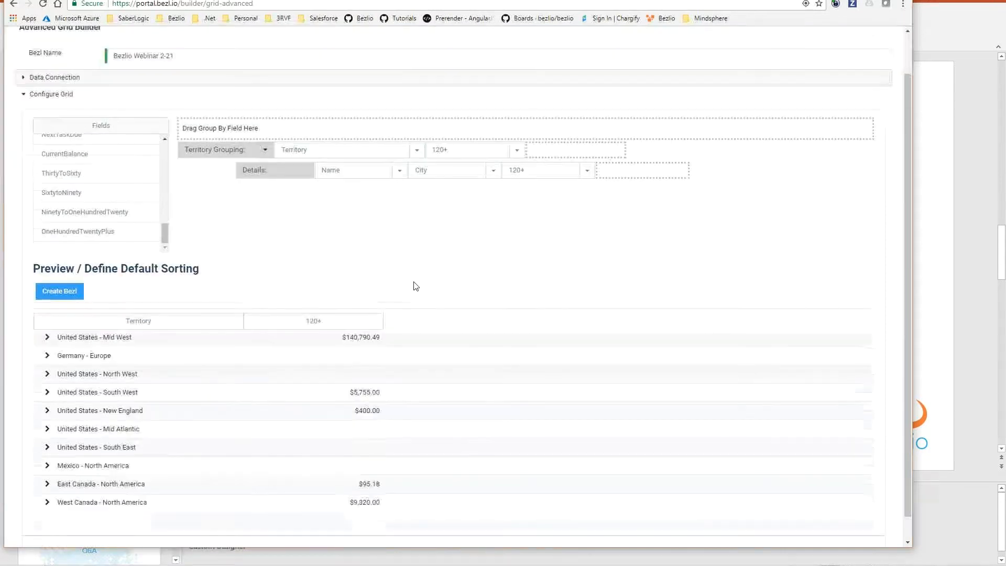
left_click(93, 332)
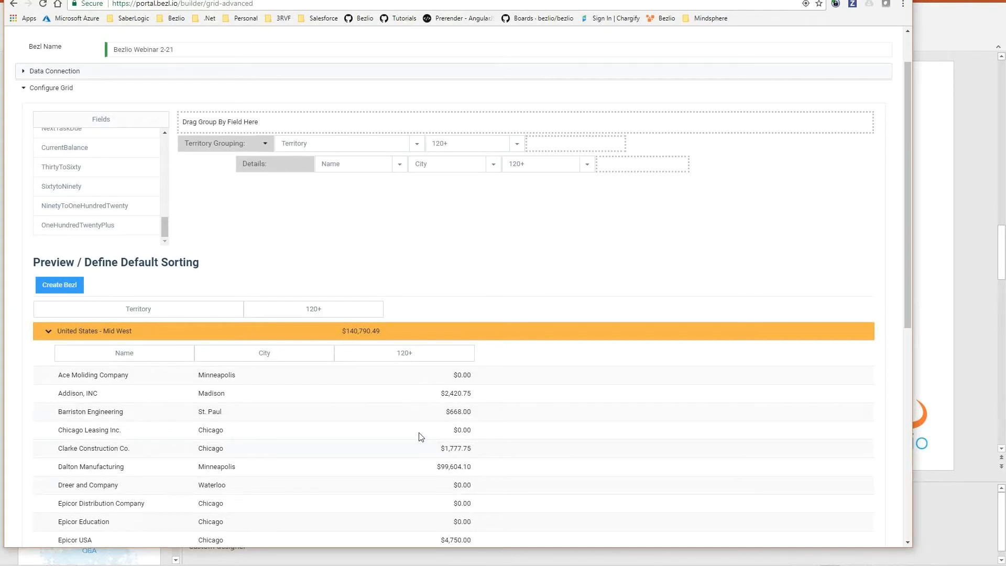
left_click(404, 353)
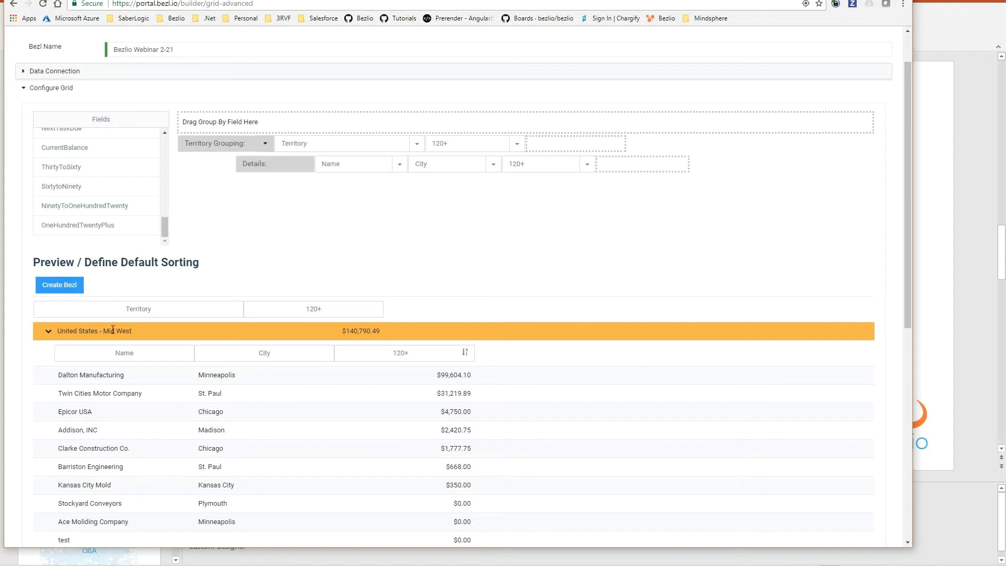
left_click(88, 330)
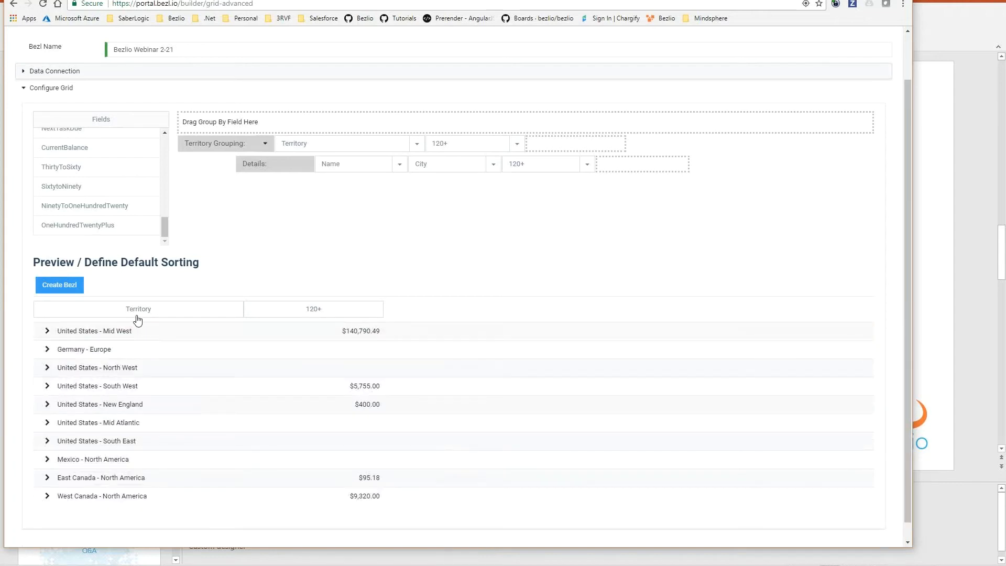
- Sort the preview's grouping rows by Territory in ascending order and check the United States - Mid West details
left_click(136, 314)
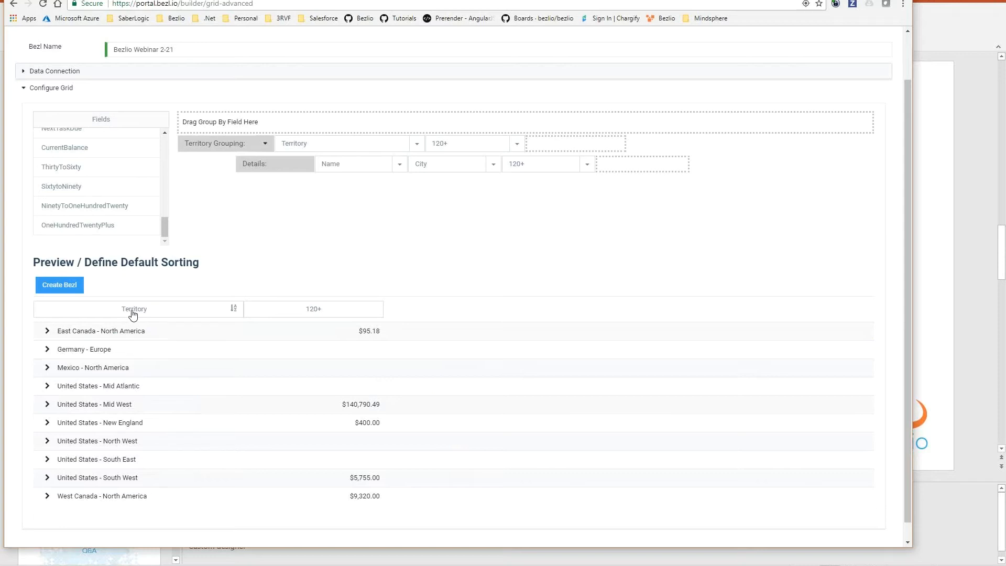
left_click(104, 405)
left_click(104, 404)
- Create the bezl from the configured grid and look for Bezlio Webinar 2-21 in the list of owned bezls
scroll(382, 274, "up", 1)
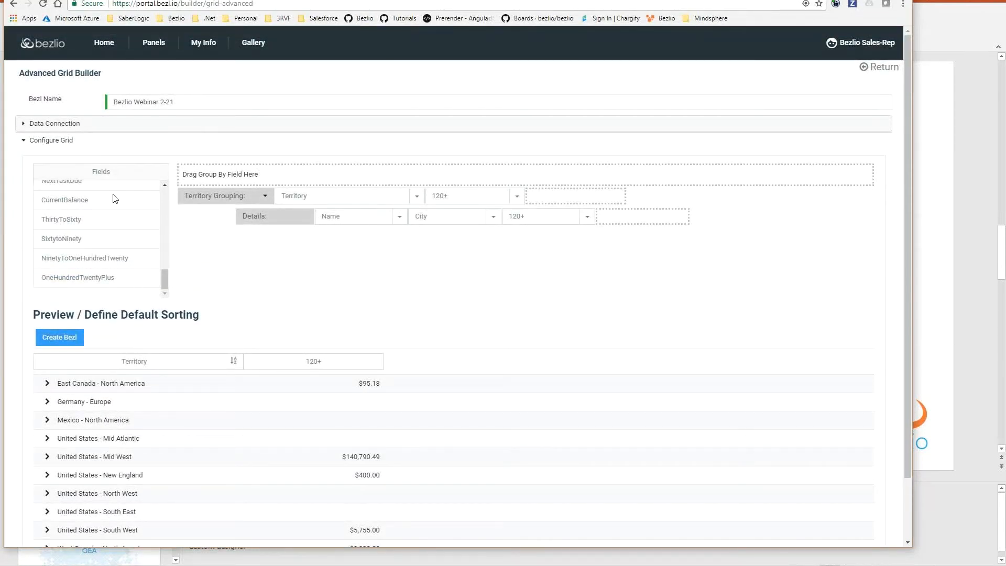
left_click(59, 338)
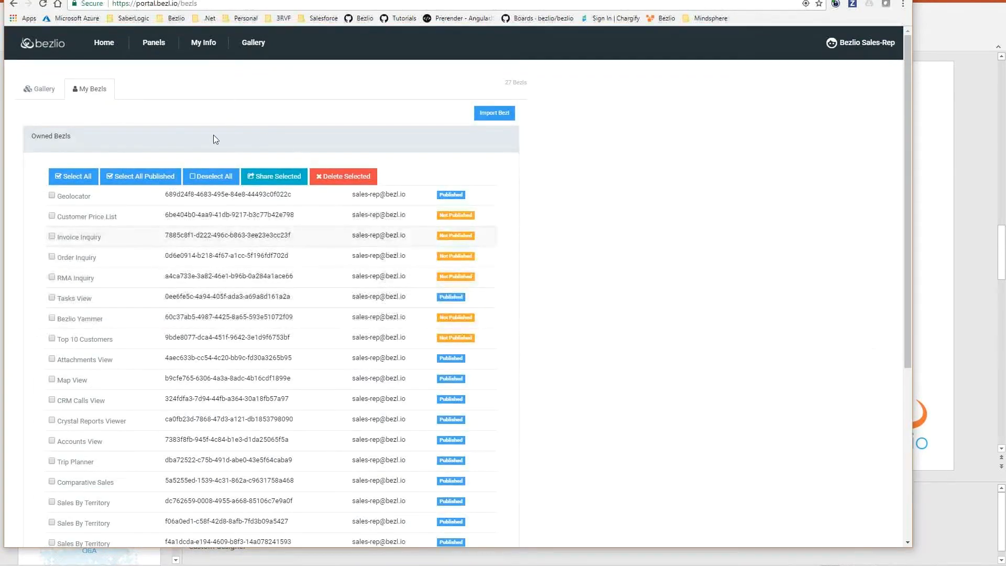
scroll(152, 213, "down", 5)
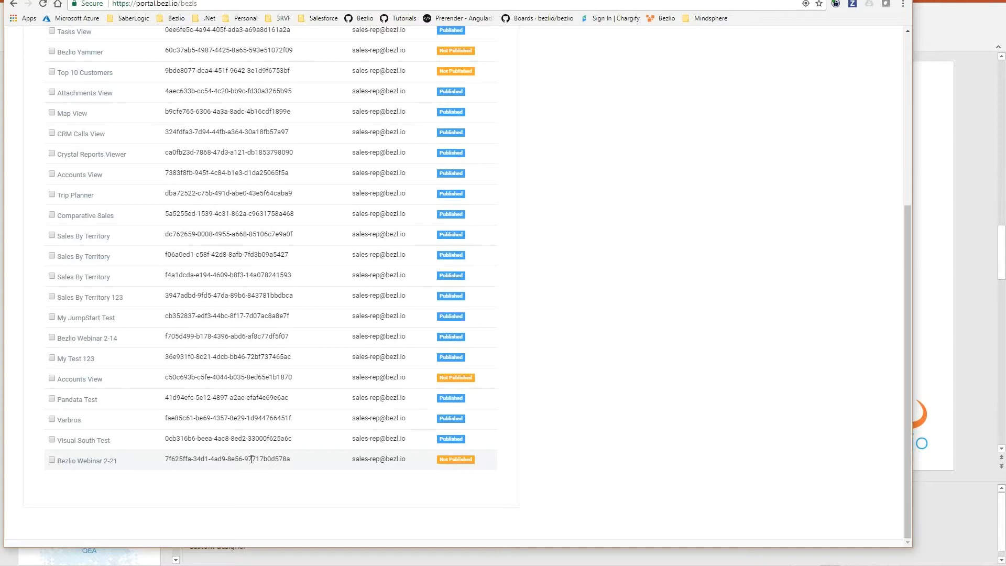
scroll(186, 460, "up", 5)
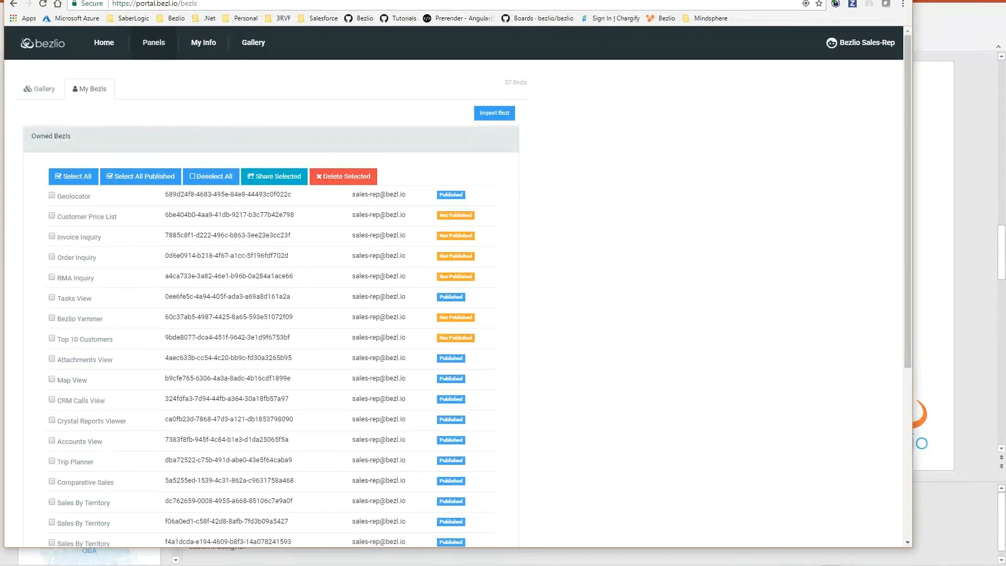
- Create a new panel named "Webinar 2-12"
left_click(153, 42)
left_click(32, 139)
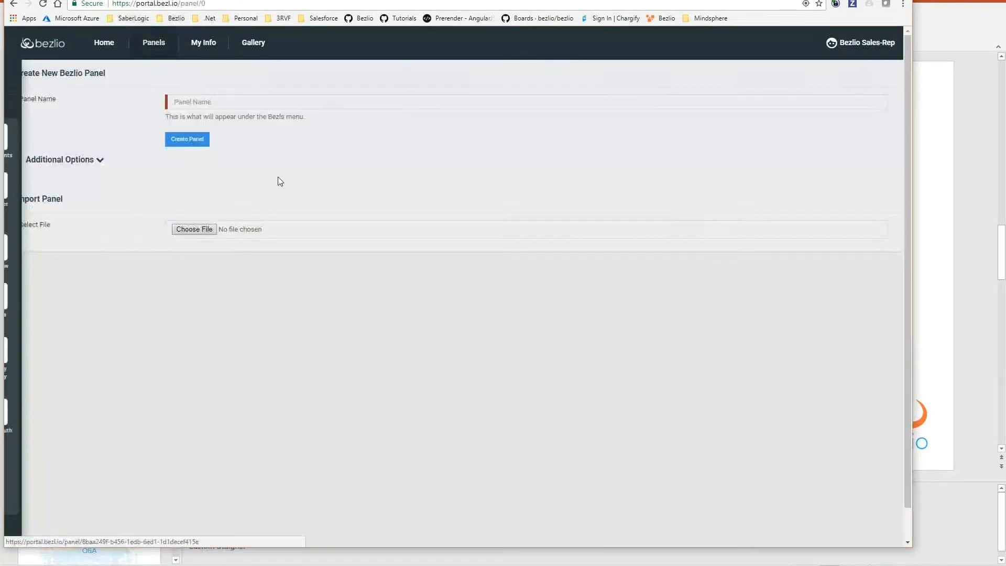
left_click(248, 101)
type("Webinar 2-12")
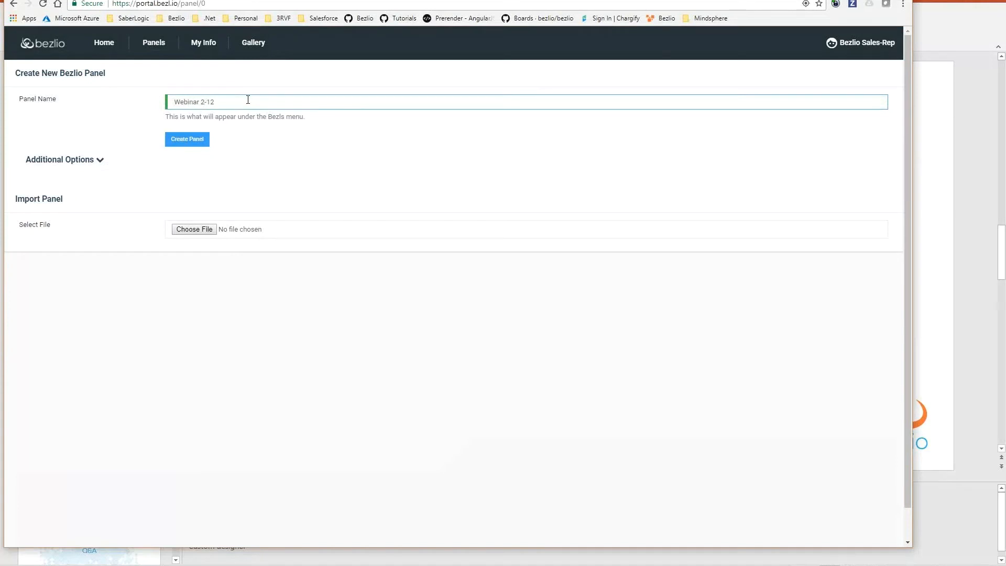
left_click(187, 141)
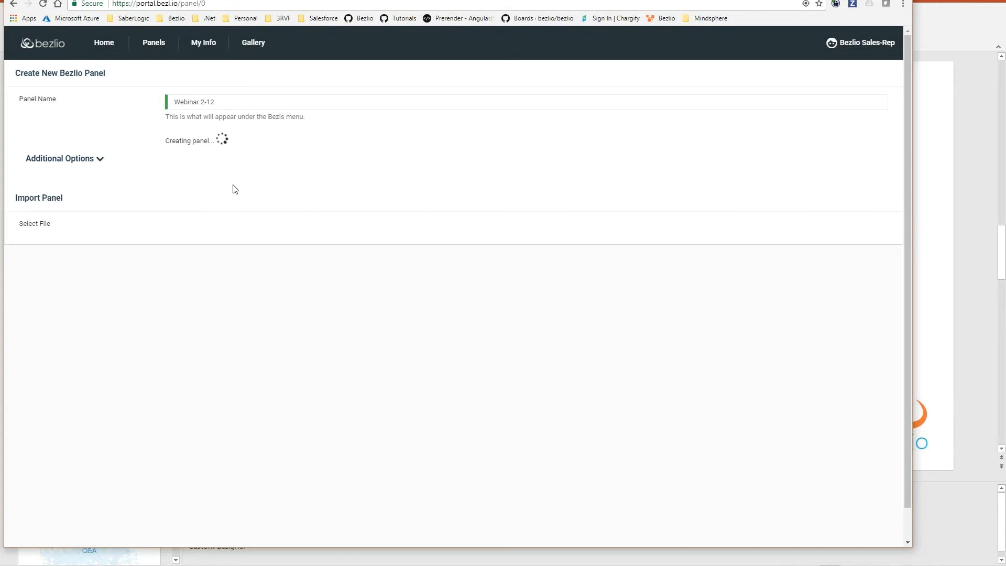
- Open the Webinar 2-12 panel and enlarge its empty view to about three times its width
left_click(154, 43)
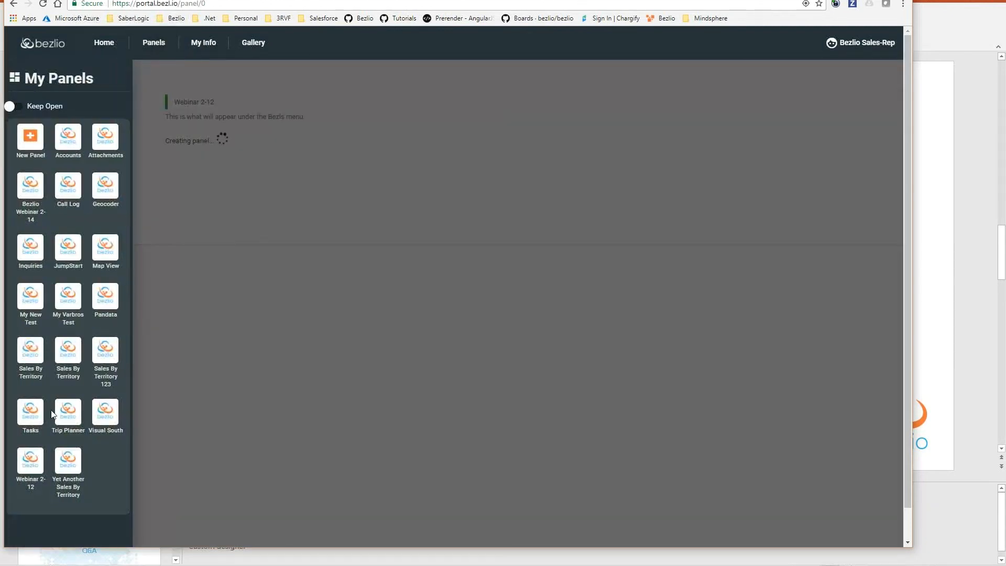
left_click(31, 464)
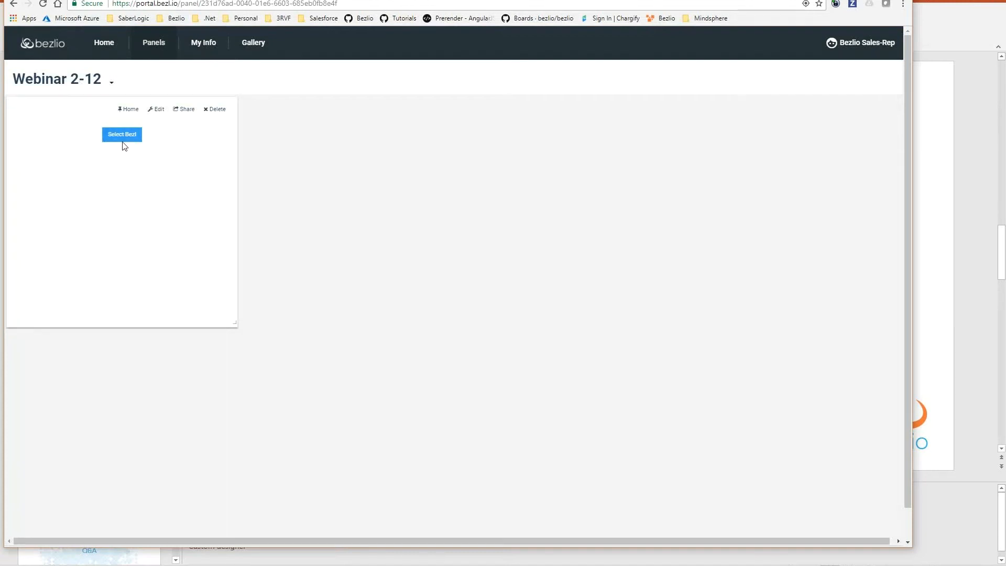
left_click_drag(235, 322, 674, 476)
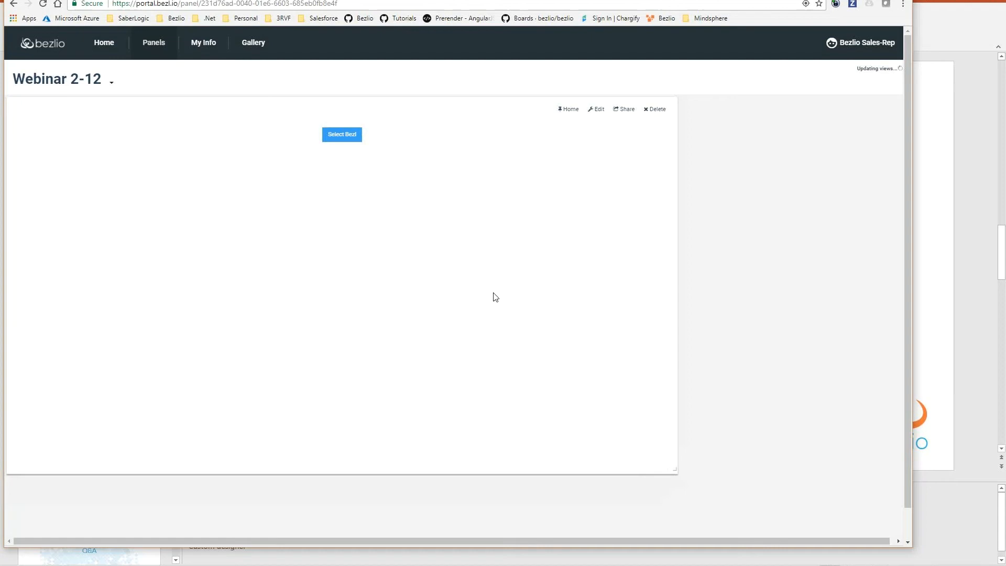
- Place the Bezlio Webinar 2-21 bezl in the panel's view and check the United States - Mid West details
left_click(329, 134)
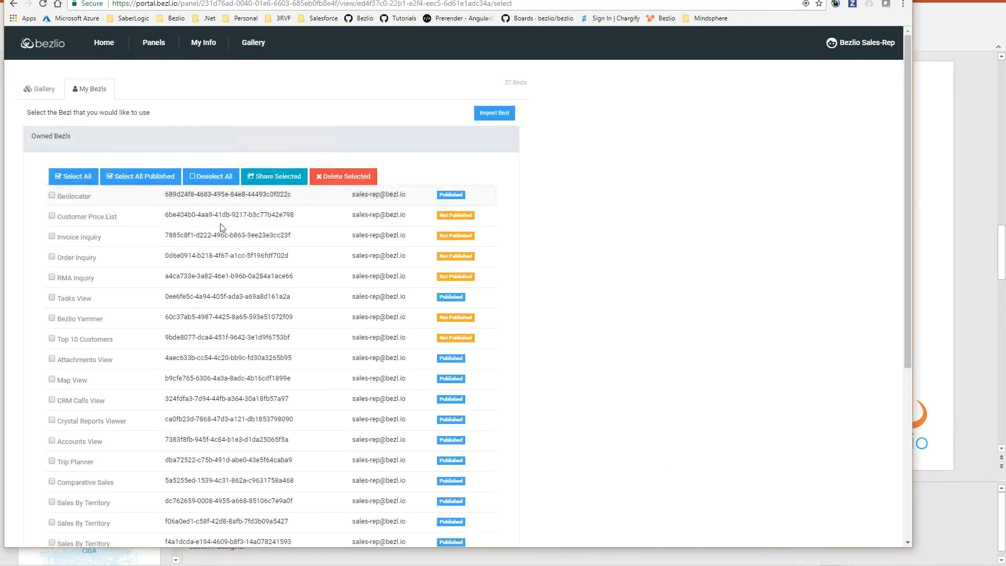
scroll(220, 228, "down", 4)
left_click(104, 517)
left_click(609, 256)
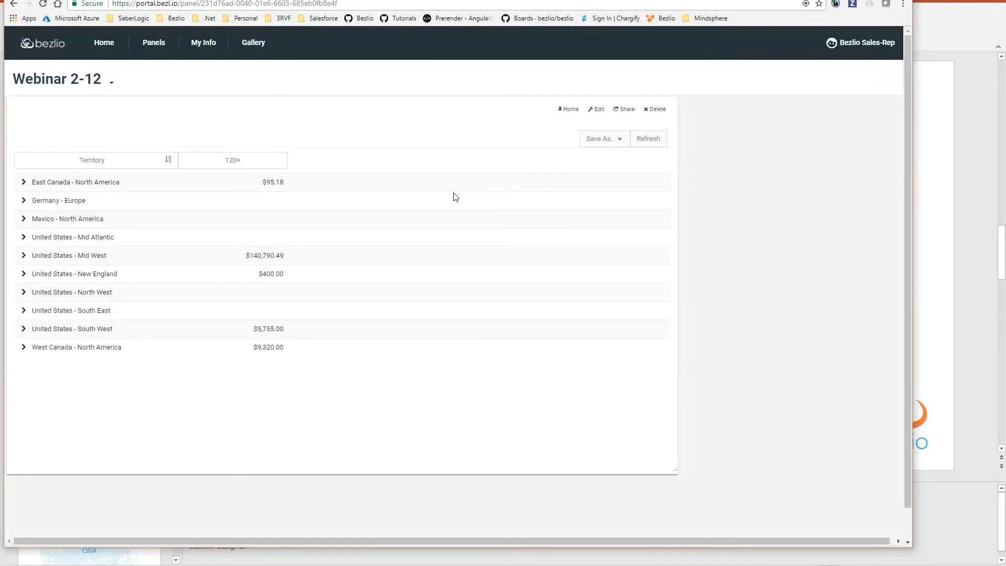
left_click(70, 258)
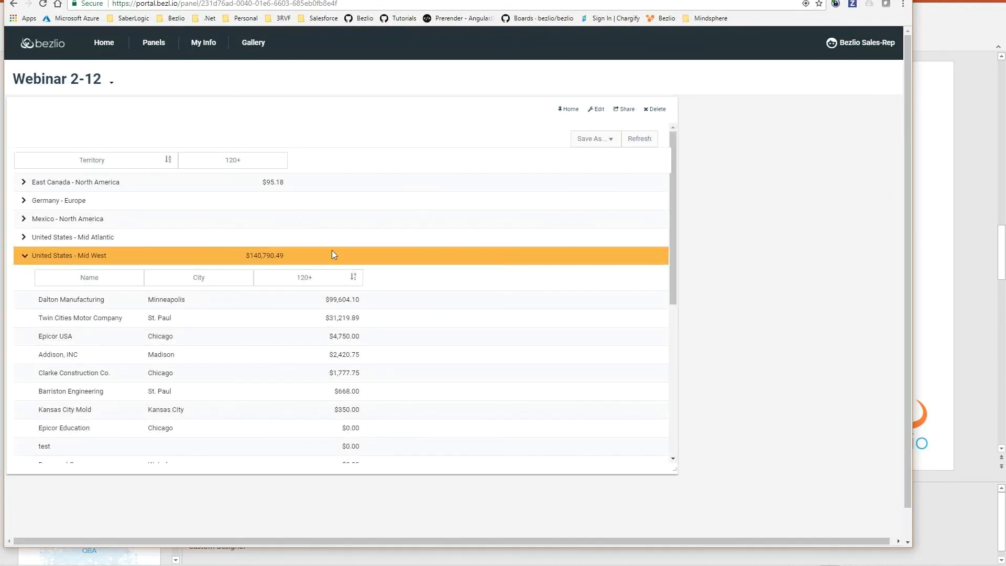
left_click(50, 255)
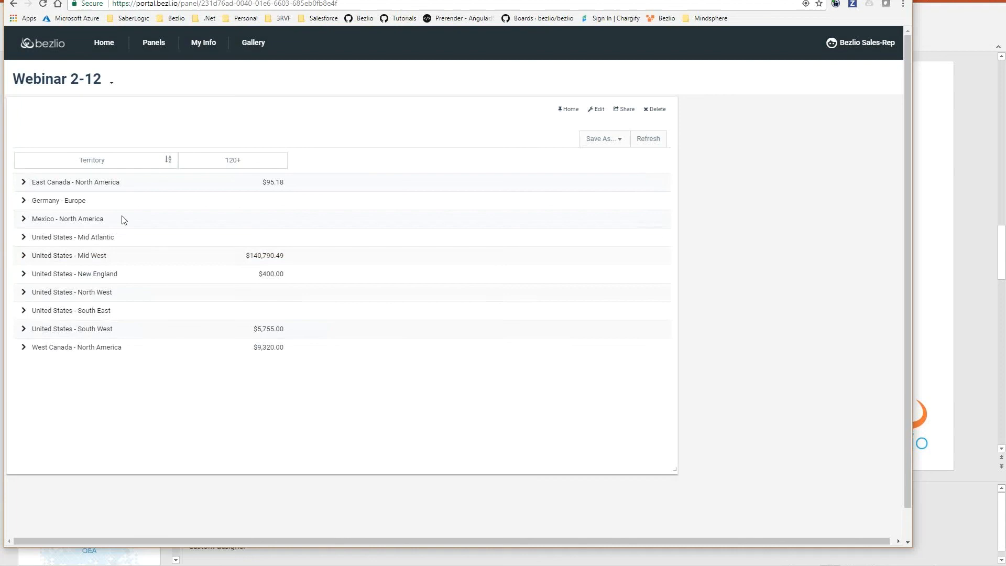
- Reload the page and reopen the Webinar 2-12 panel
key("F5")
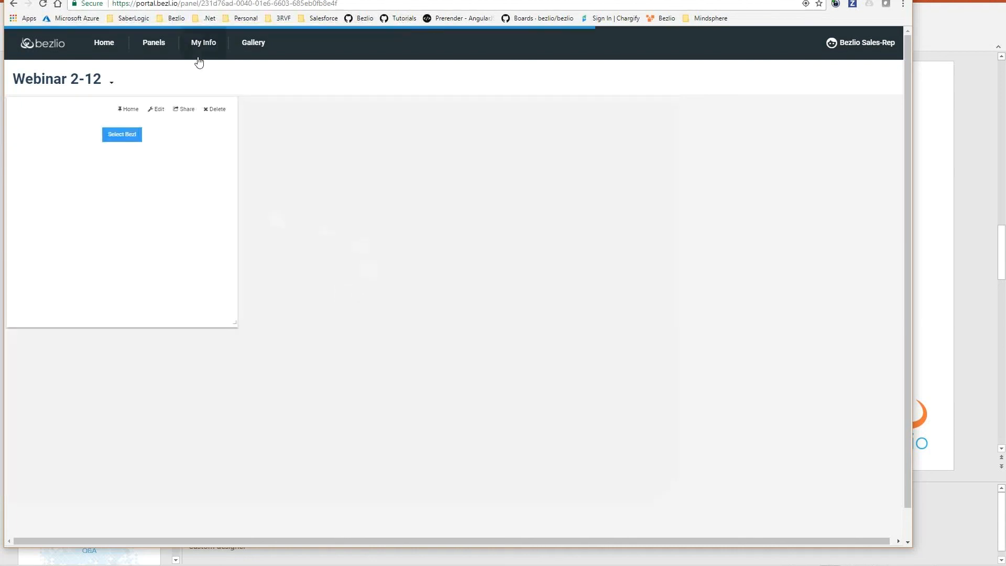
left_click(152, 46)
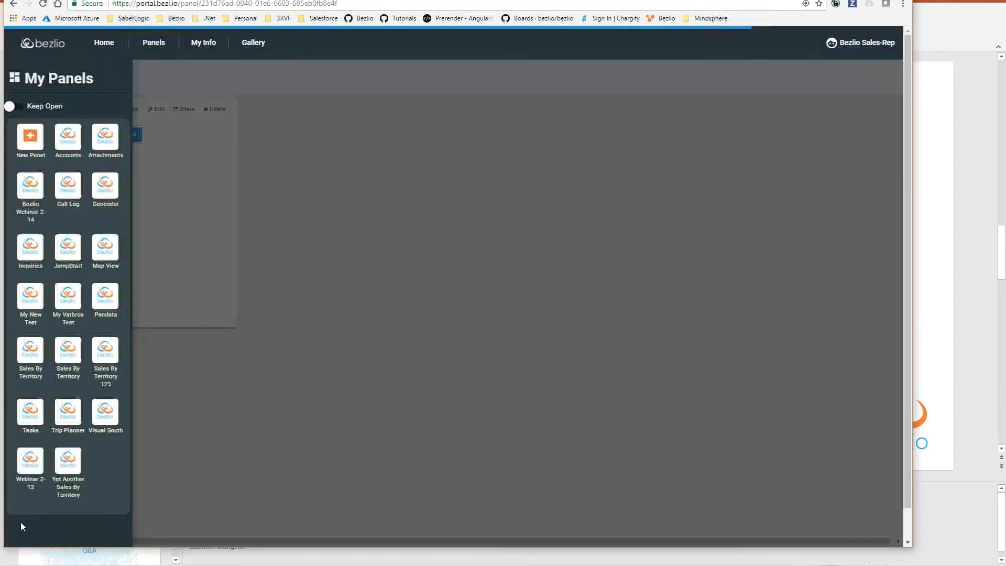
left_click(27, 475)
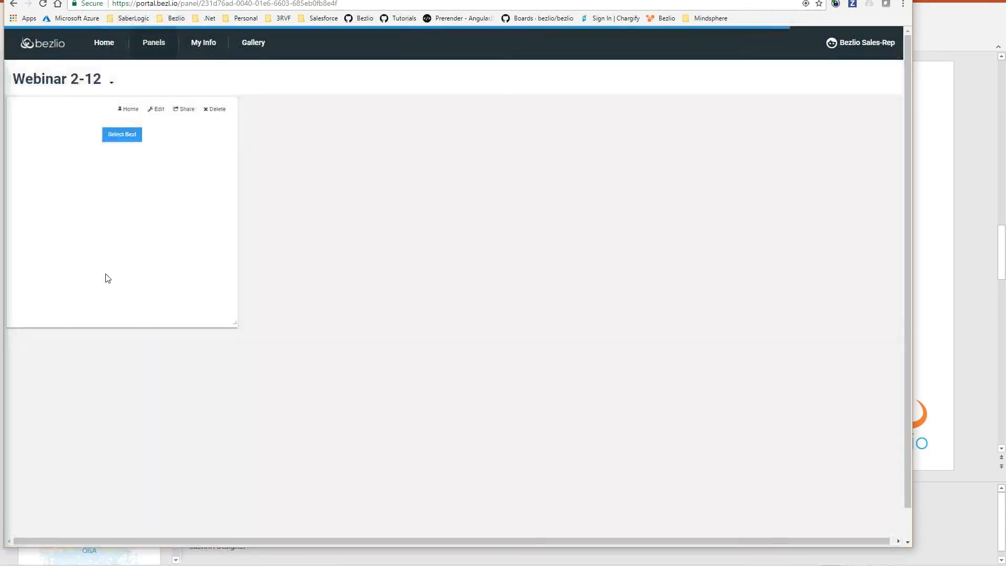
- Place the Bezlio Webinar 2-21 bezl in the panel's empty view and enlarge the view to about three times its width
left_click(126, 135)
scroll(120, 453, "down", 8)
left_click(118, 457)
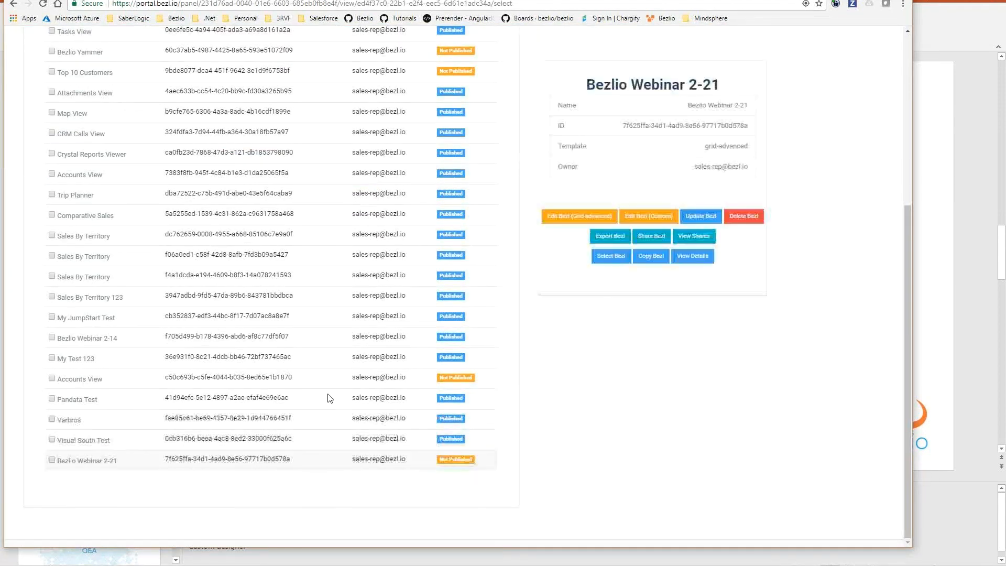
left_click(618, 257)
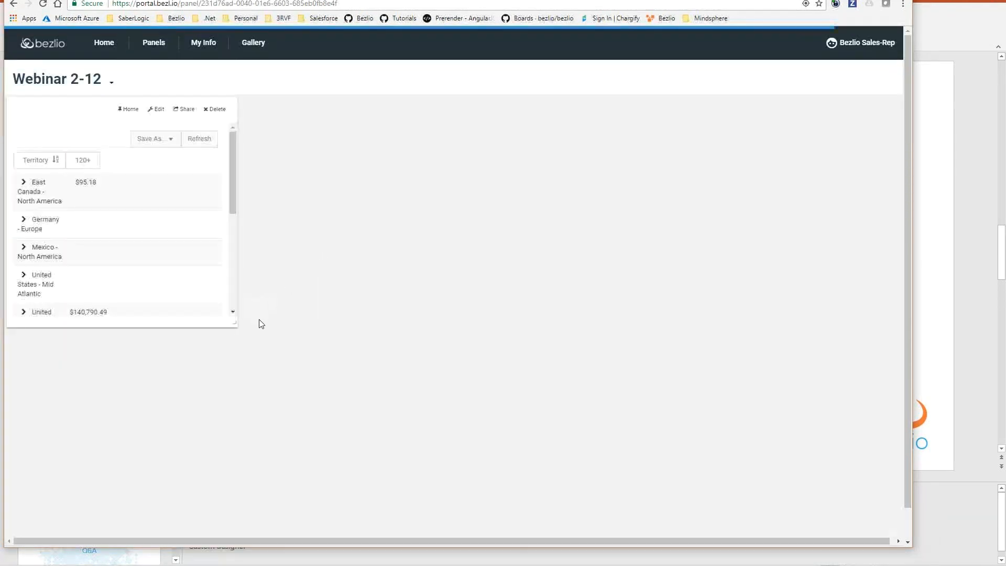
left_click_drag(234, 327, 615, 446)
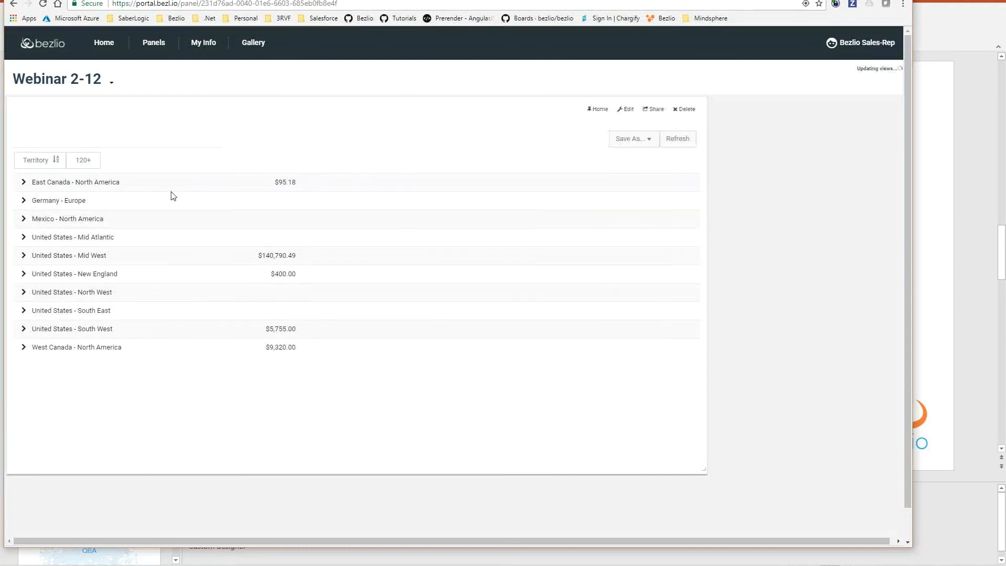